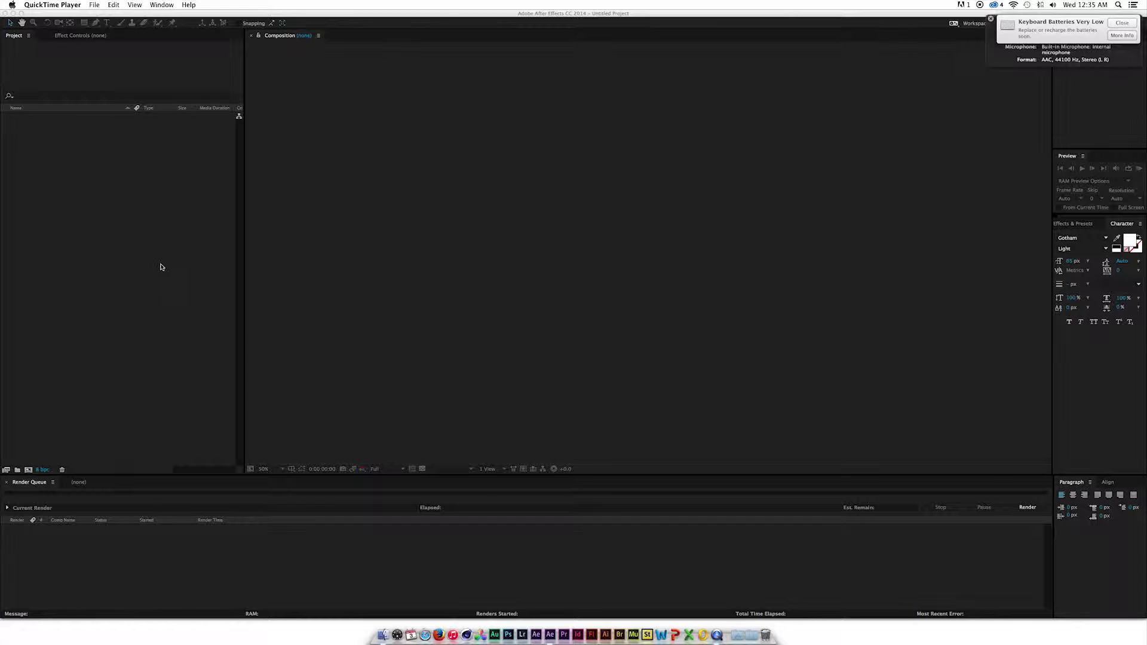
Import the Timelapse 1 photos as a Camera Raw sequence starting from IMG_3803.CR2
{"action": "double_click", "coordinate": [122, 234]}
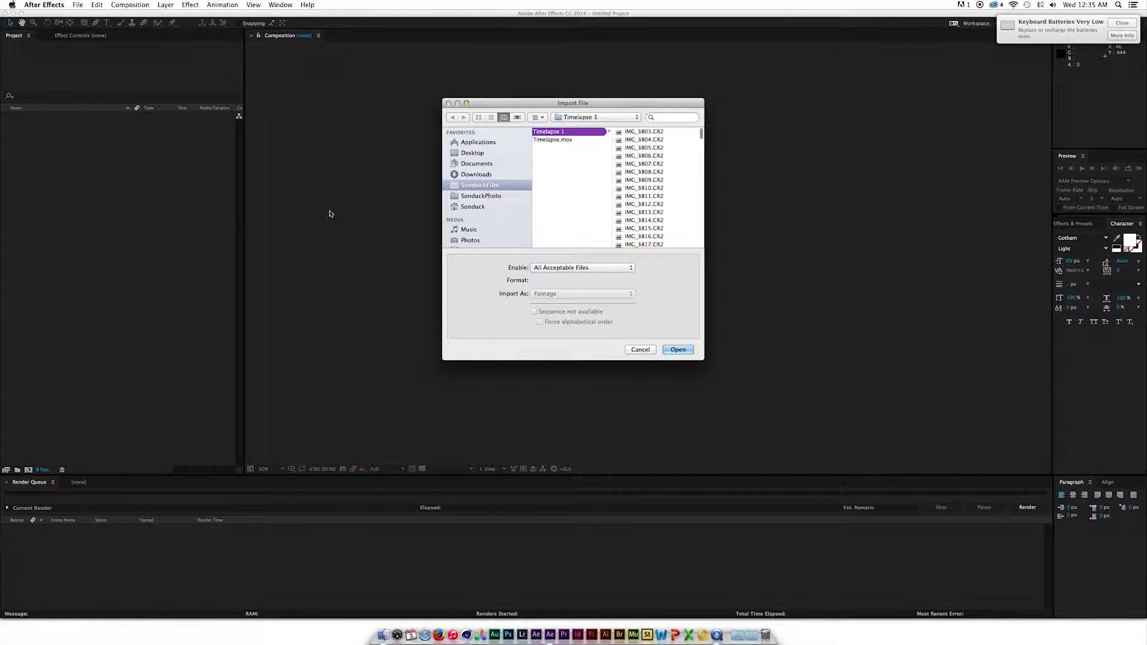
{"action": "left_click", "coordinate": [641, 133]}
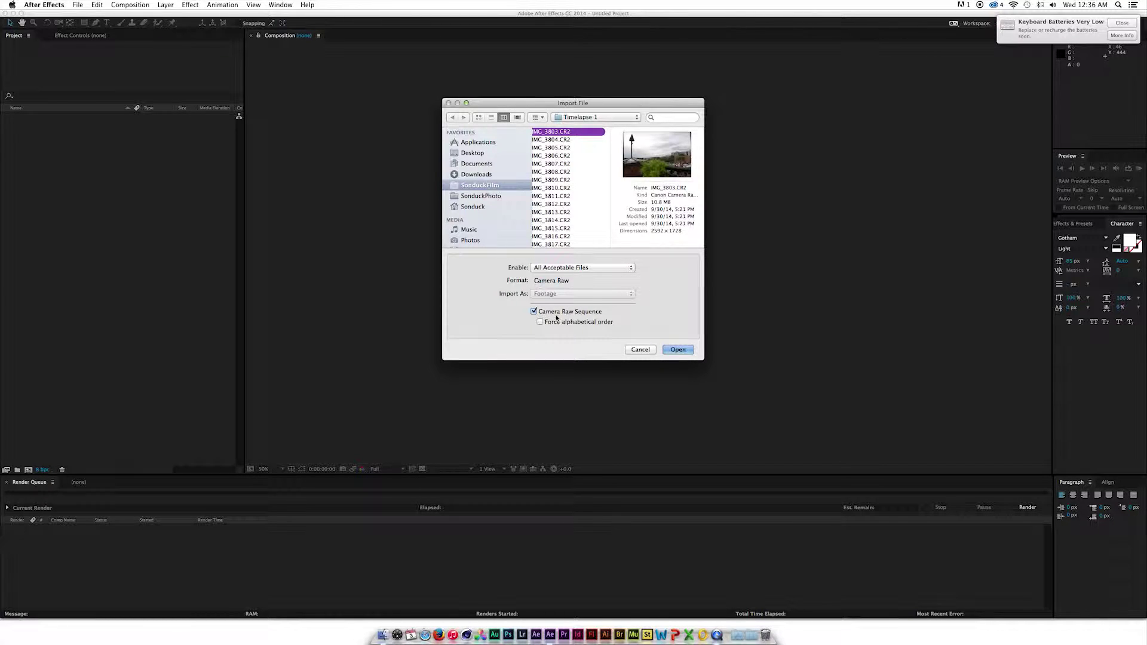
{"action": "left_click", "coordinate": [677, 351]}
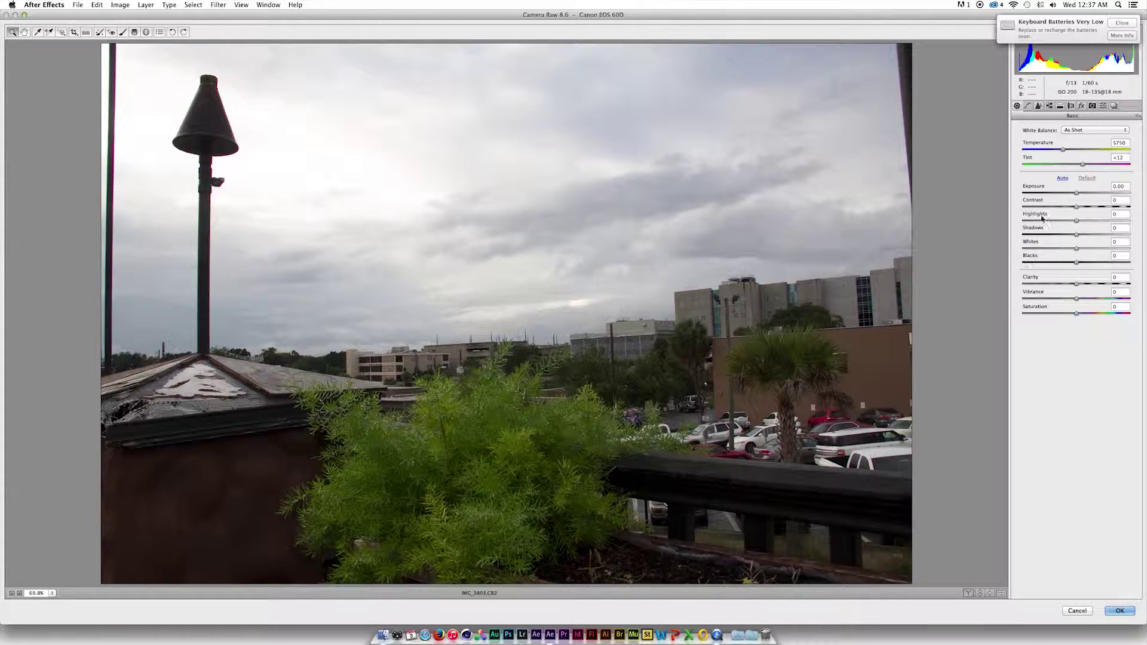
Set the basic adjustments to Highlights -100, Shadows +46, Whites -25, Blacks +22, Clarity +41, Vibrance +38 and Saturation +28
{"action": "left_click_drag", "start_coordinate": [1043, 220], "coordinate": [1091, 315]}
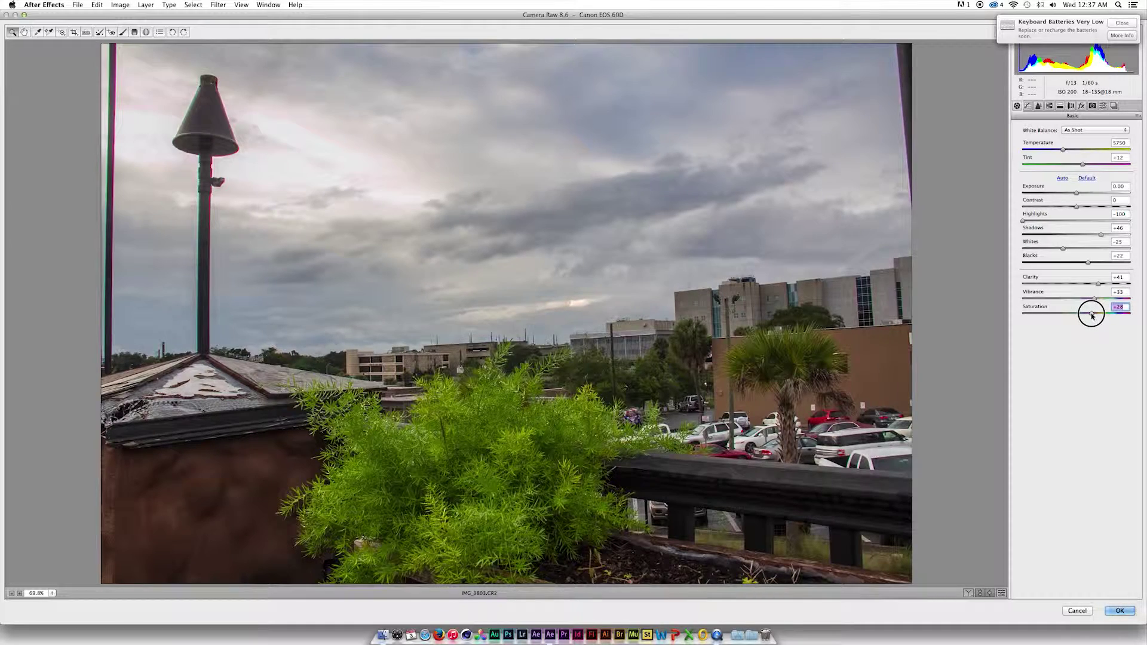
{"action": "left_click", "coordinate": [1097, 299]}
{"action": "left_click_drag", "start_coordinate": [1097, 300], "coordinate": [1097, 300]}
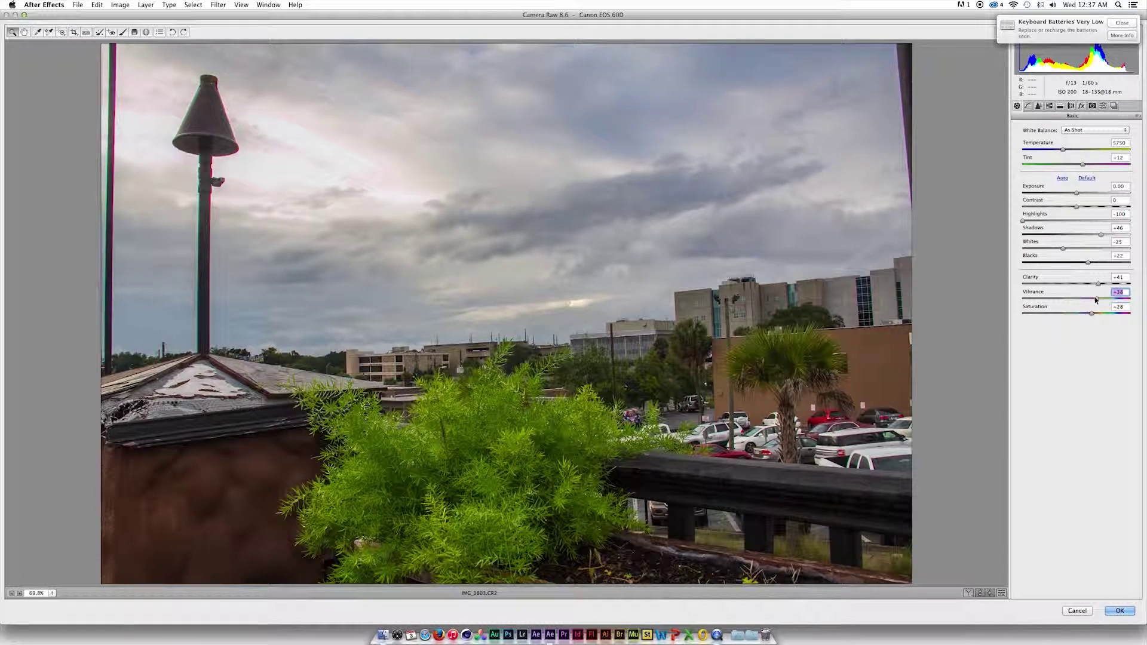
Increase the sharpening amount in the photo's detail settings
{"action": "left_click", "coordinate": [1038, 106]}
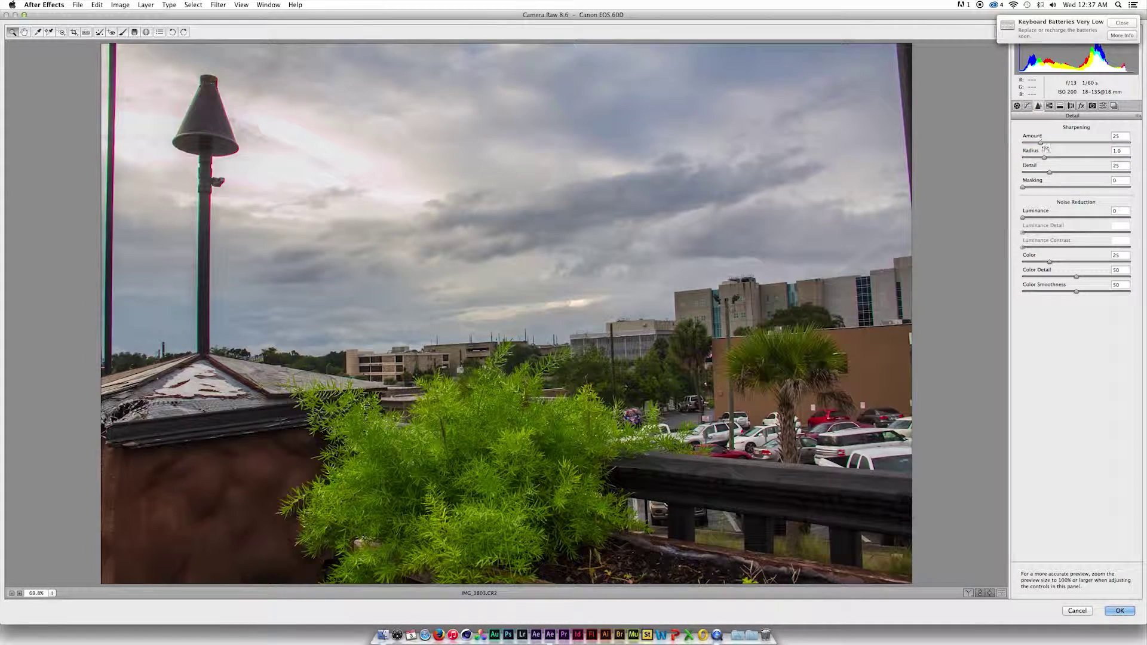
{"action": "left_click_drag", "start_coordinate": [1047, 143], "coordinate": [1083, 143]}
Turn on Remove Chromatic Aberration in the lens corrections and raise the purple defringe amount
{"action": "left_click", "coordinate": [1050, 105]}
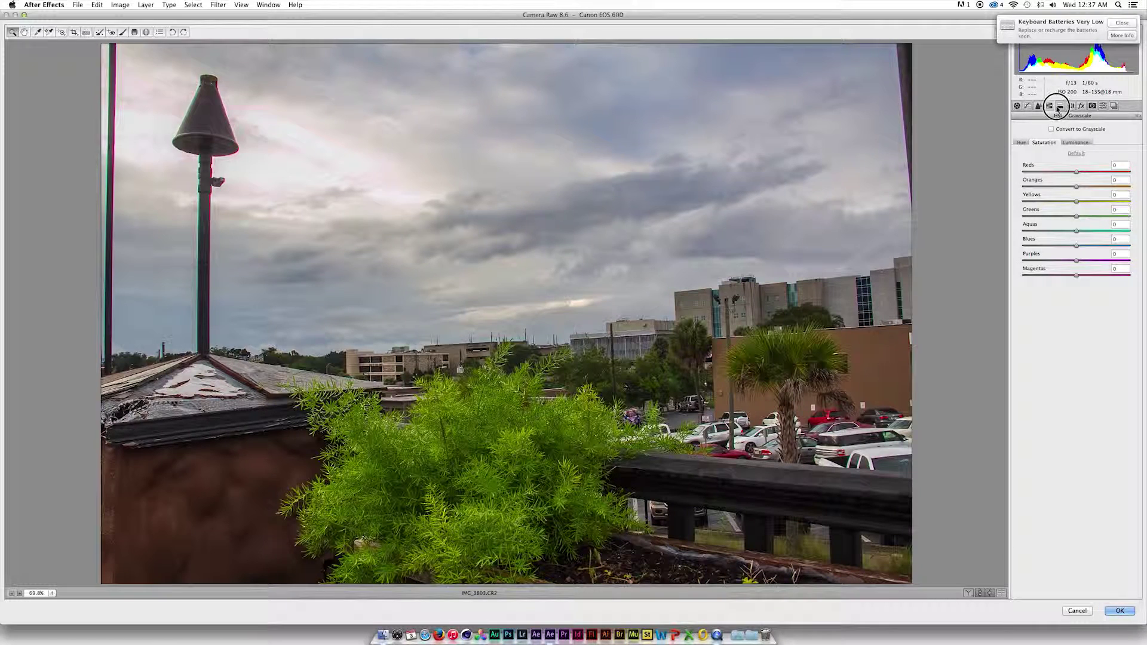
{"action": "left_click", "coordinate": [1059, 107]}
{"action": "left_click", "coordinate": [1070, 107]}
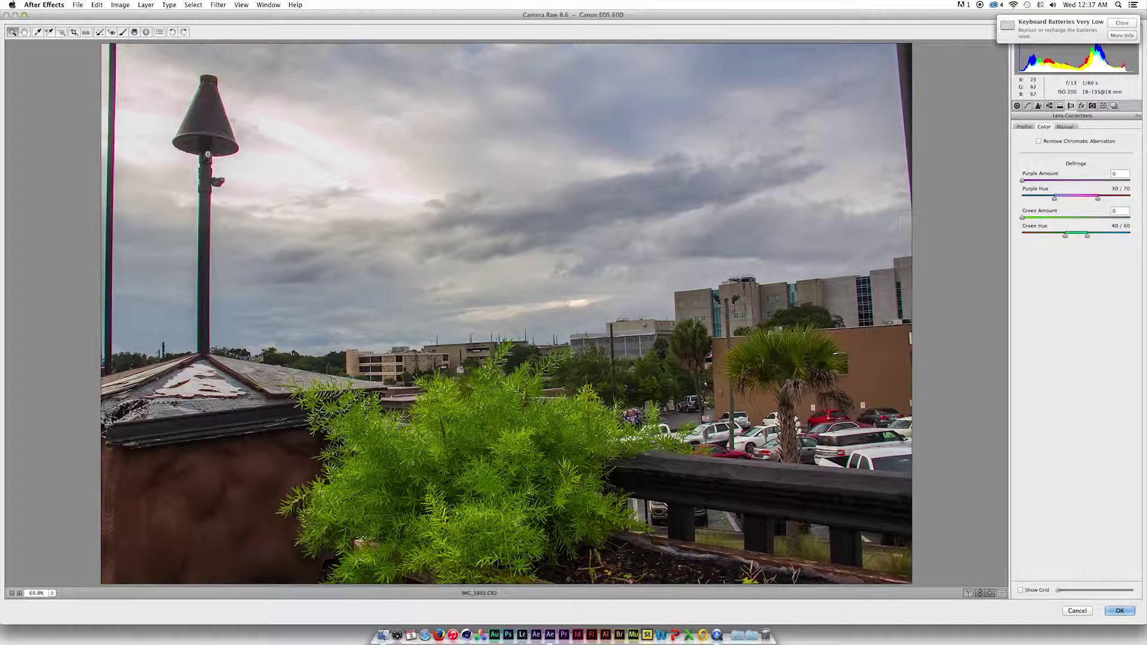
{"action": "left_click", "coordinate": [1039, 141]}
{"action": "left_click_drag", "start_coordinate": [1038, 184], "coordinate": [1057, 184]}
Set the HSL saturation to Reds +27, Oranges +32, Yellows +37, Greens +41, Aquas +27, Blues +46, Purples +36 and Magentas +29
{"action": "left_click", "coordinate": [1060, 106]}
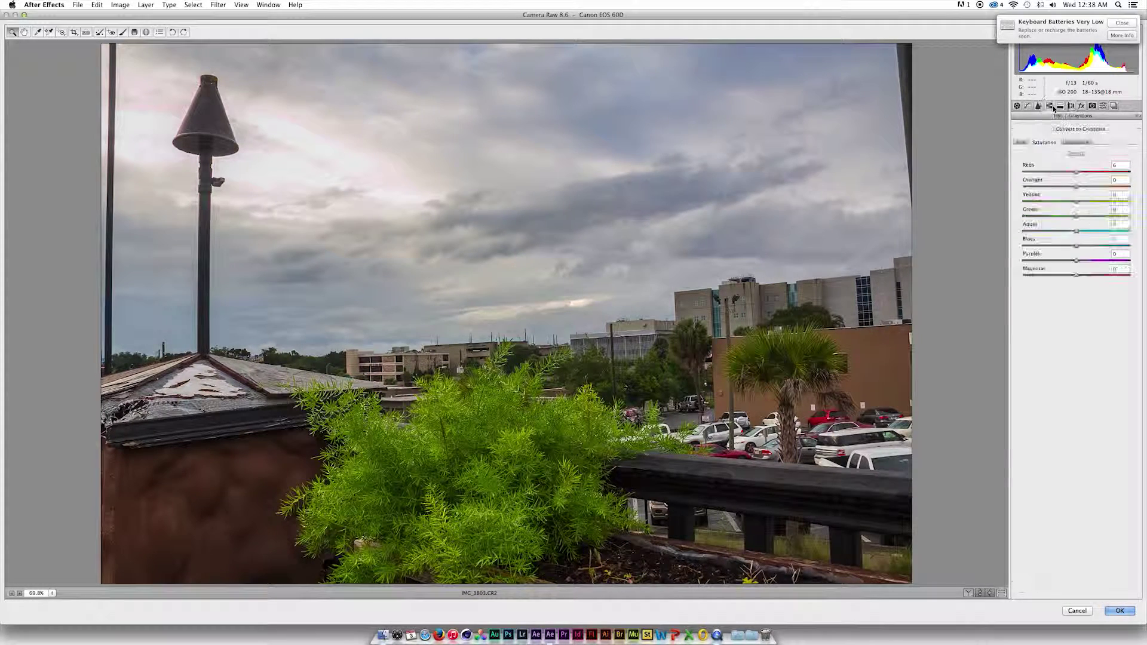
{"action": "left_click_drag", "start_coordinate": [1078, 216], "coordinate": [1101, 246]}
{"action": "left_click", "coordinate": [1095, 260]}
{"action": "left_click", "coordinate": [1093, 275]}
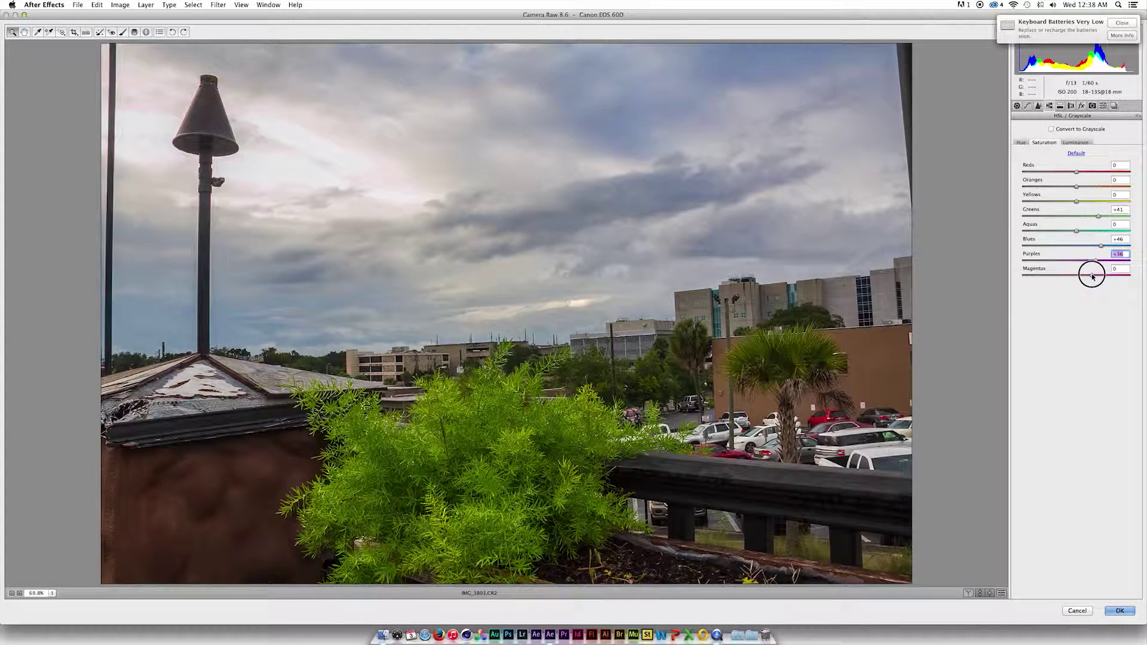
{"action": "left_click", "coordinate": [1092, 230]}
{"action": "left_click", "coordinate": [1097, 201]}
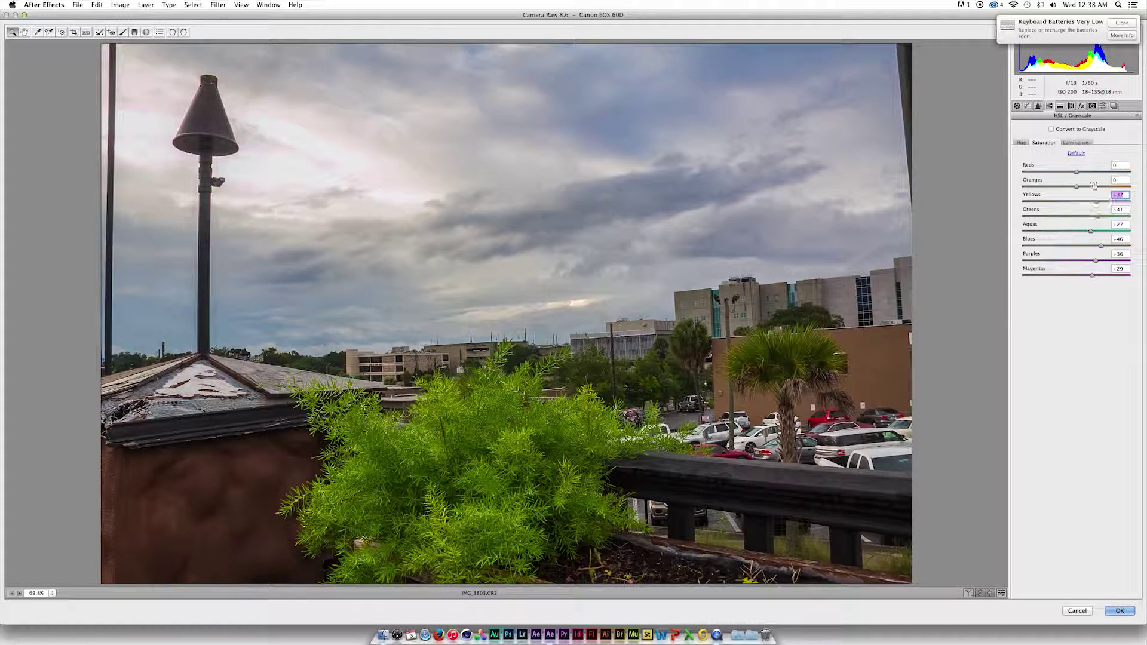
{"action": "left_click", "coordinate": [1093, 186]}
{"action": "left_click", "coordinate": [1091, 172]}
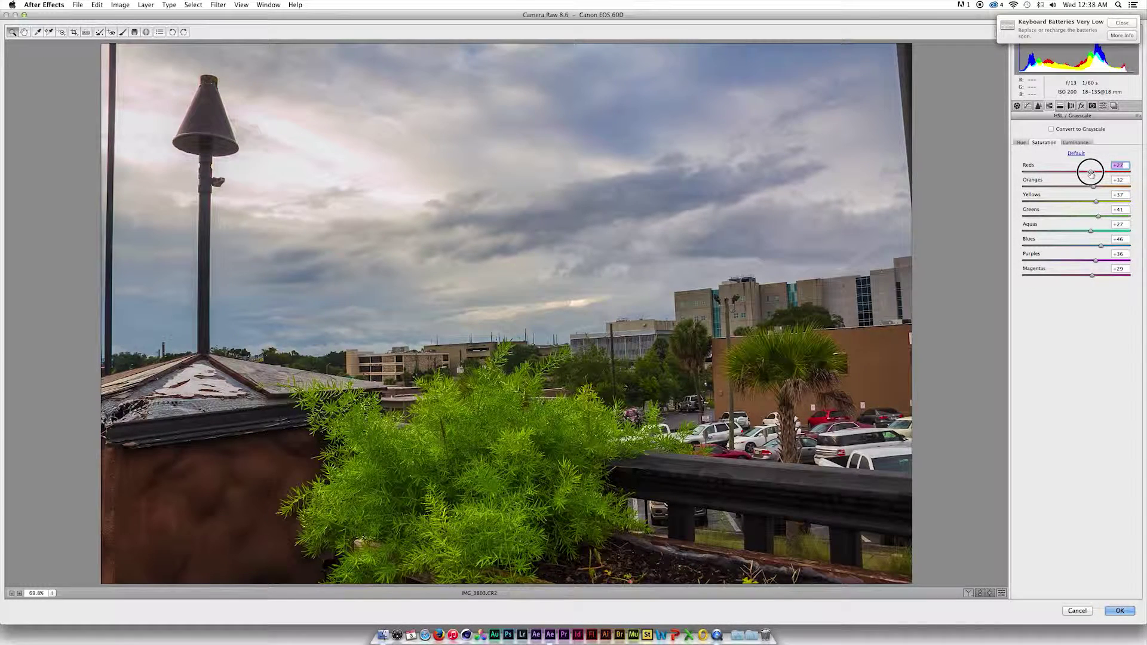
Shape a gentle S-curve on the red channel of the point tone curve, lowering the shadows and lifting the highlights
{"action": "left_click", "coordinate": [1028, 107]}
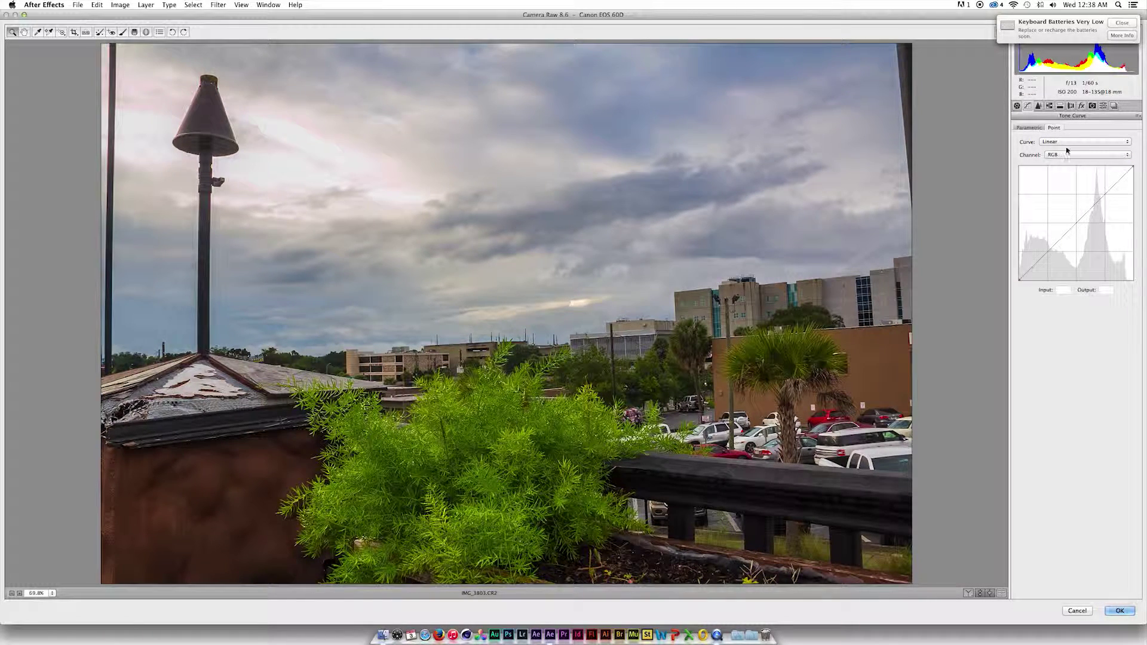
{"action": "left_click", "coordinate": [1067, 154]}
{"action": "left_click", "coordinate": [1070, 162]}
{"action": "left_click", "coordinate": [1051, 256]}
{"action": "left_click", "coordinate": [1112, 193]}
{"action": "left_click_drag", "start_coordinate": [1112, 192], "coordinate": [1108, 187]}
Shape an S-curve on the green channel with a lowered shadow point and a highlight point at input 184, output 196
{"action": "left_click", "coordinate": [1076, 155]}
{"action": "left_click", "coordinate": [1073, 165]}
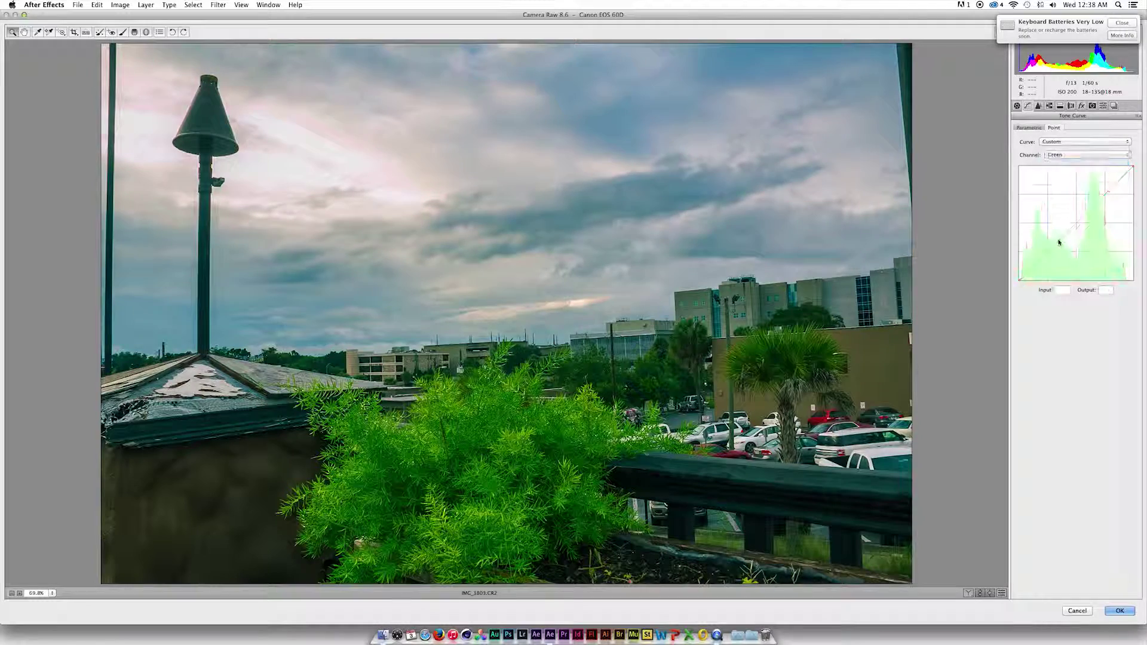
{"action": "left_click", "coordinate": [1055, 254]}
{"action": "left_click", "coordinate": [1109, 193]}
{"action": "left_click_drag", "start_coordinate": [1109, 194], "coordinate": [1101, 191]}
Shape an S-curve on the blue channel with points at input 70, output 53 and input 192, output 197
{"action": "left_click", "coordinate": [1075, 155]}
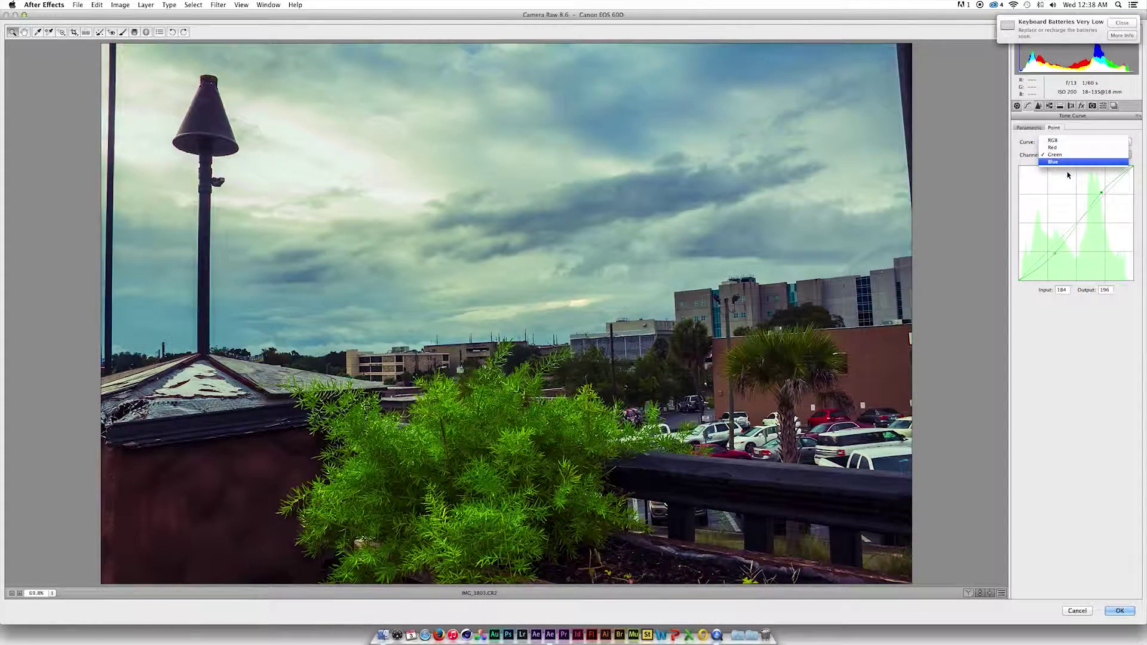
{"action": "left_click", "coordinate": [1067, 162]}
{"action": "left_click_drag", "start_coordinate": [1050, 249], "coordinate": [1050, 256]}
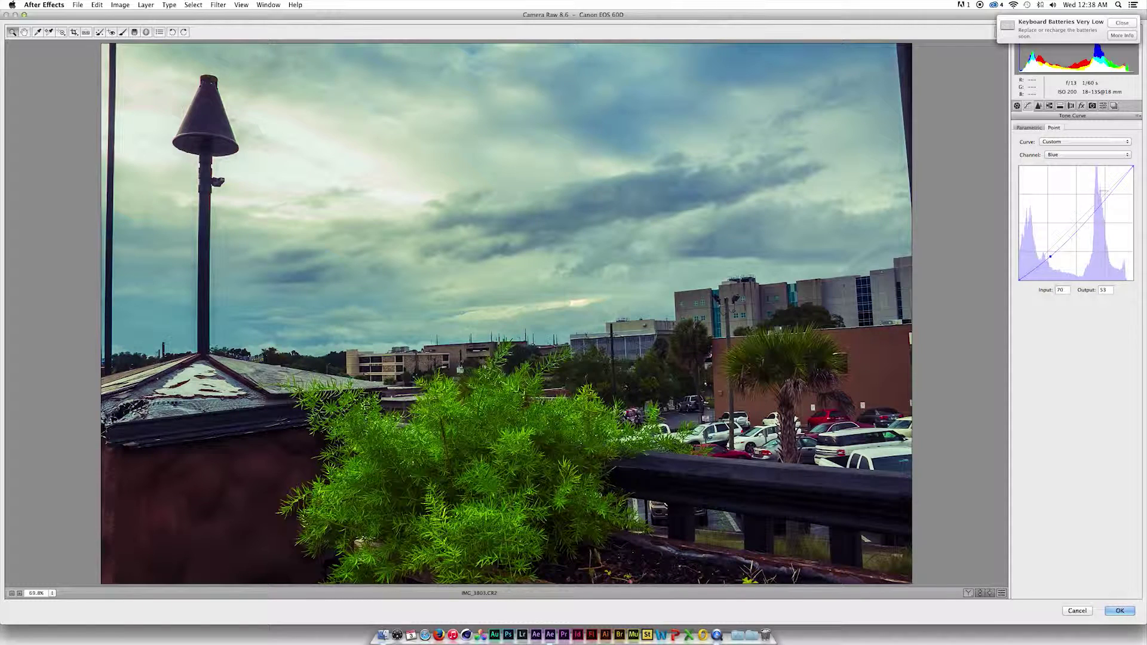
{"action": "left_click_drag", "start_coordinate": [1105, 196], "coordinate": [1105, 192]}
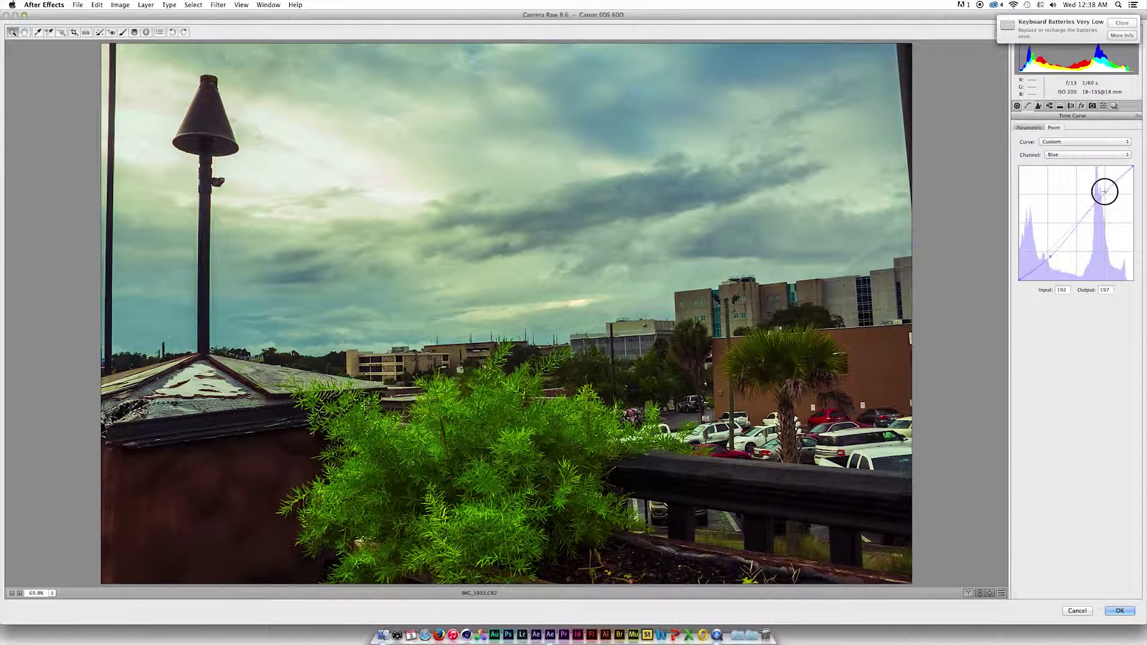
Set up the Adjustment Brush with Highlights at -100 and a brush size of 25
{"action": "left_click", "coordinate": [1017, 105]}
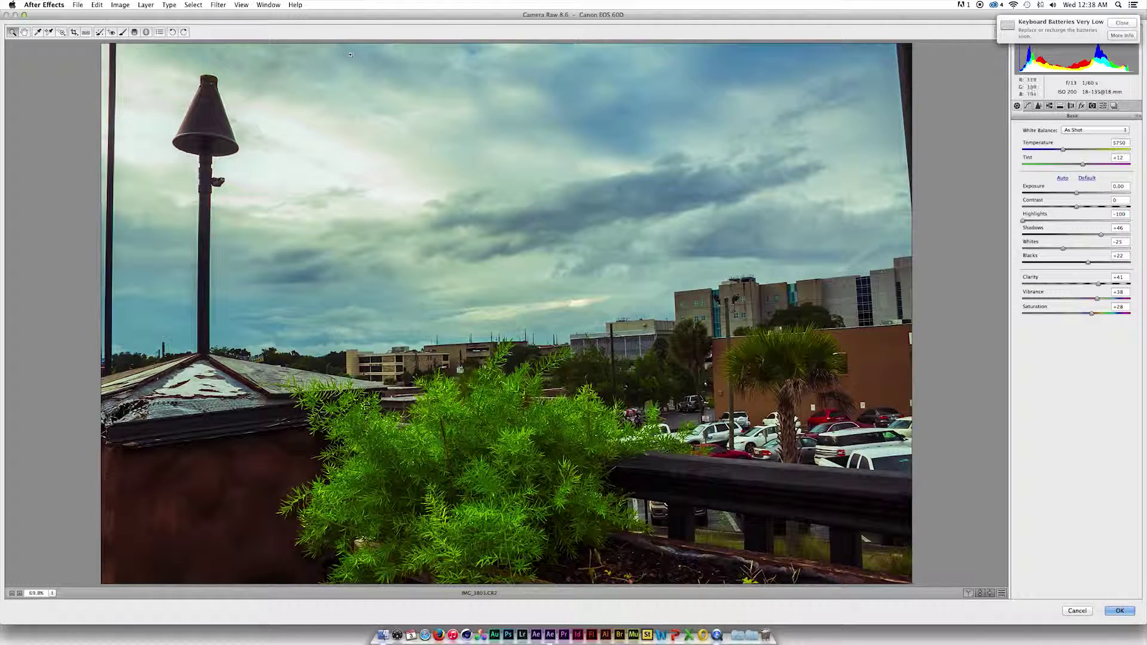
{"action": "left_click", "coordinate": [122, 32]}
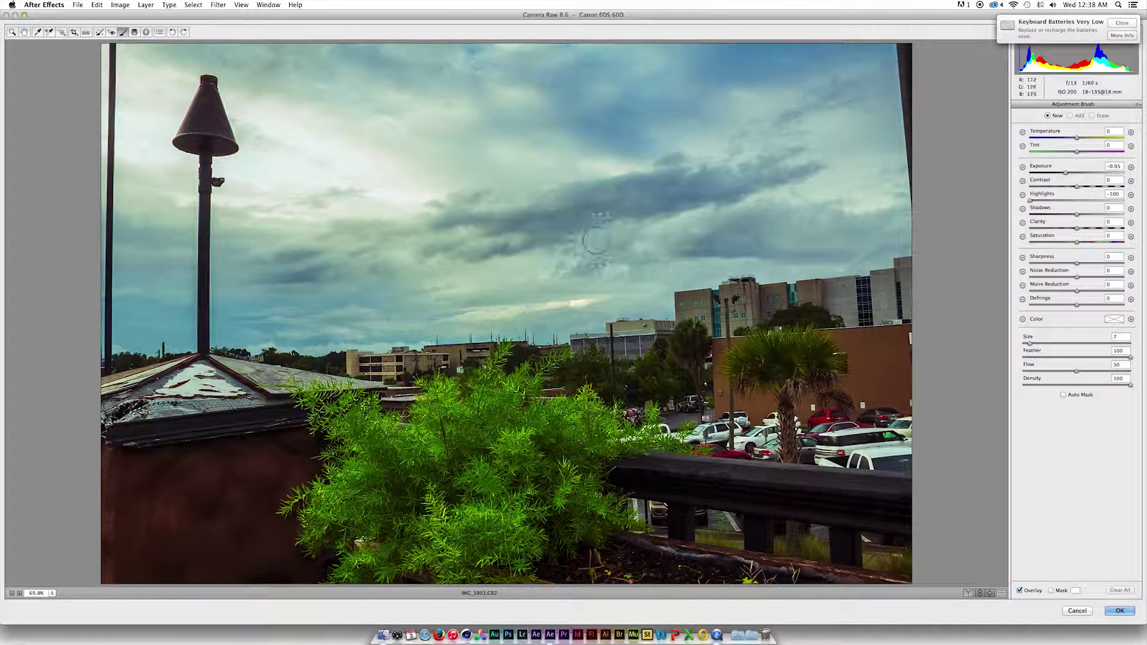
{"action": "left_click", "coordinate": [1103, 200]}
{"action": "type", "text": "-68"}
{"action": "left_click_drag", "start_coordinate": [1027, 202], "coordinate": [1023, 203]}
{"action": "left_click", "coordinate": [1028, 345]}
{"action": "left_click_drag", "start_coordinate": [1033, 345], "coordinate": [1049, 343]}
Paint the darkening brush adjustment across the cloudy sky
{"action": "mouse_move", "coordinate": [819, 154]}
{"action": "left_mouse_down"}
{"action": "mouse_move", "coordinate": [804, 122]}
{"action": "mouse_move", "coordinate": [781, 134]}
{"action": "left_mouse_up"}
{"action": "mouse_move", "coordinate": [587, 136]}
{"action": "left_mouse_down"}
{"action": "mouse_move", "coordinate": [366, 162]}
{"action": "mouse_move", "coordinate": [456, 142]}
{"action": "mouse_move", "coordinate": [341, 141]}
{"action": "left_mouse_up"}
{"action": "left_click_drag", "start_coordinate": [188, 258], "coordinate": [410, 263]}
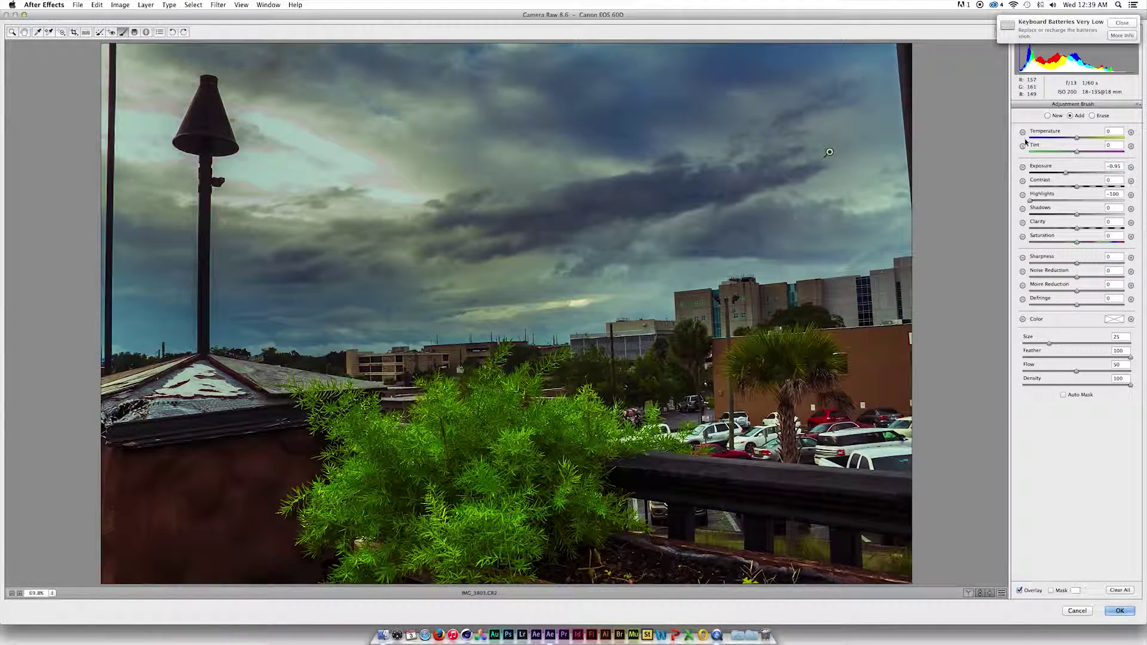
Raise the Highlights and Whites in the basic adjustments and set Shadows to +100
{"action": "left_click", "coordinate": [24, 33]}
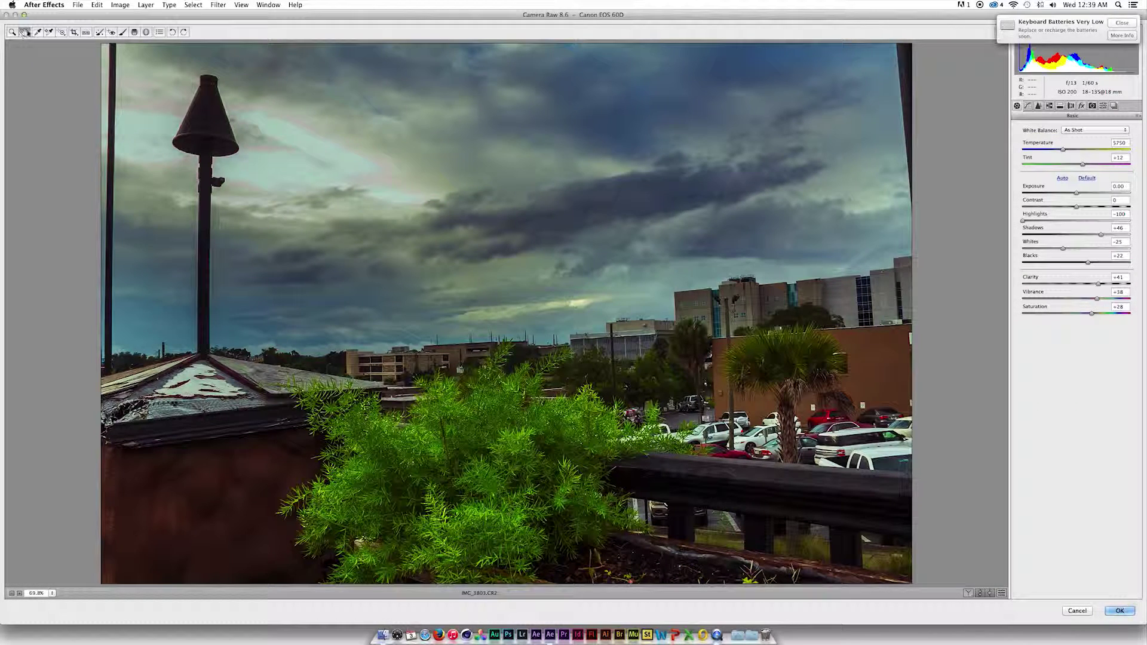
{"action": "left_click", "coordinate": [12, 32]}
{"action": "left_click_drag", "start_coordinate": [1046, 221], "coordinate": [1062, 222]}
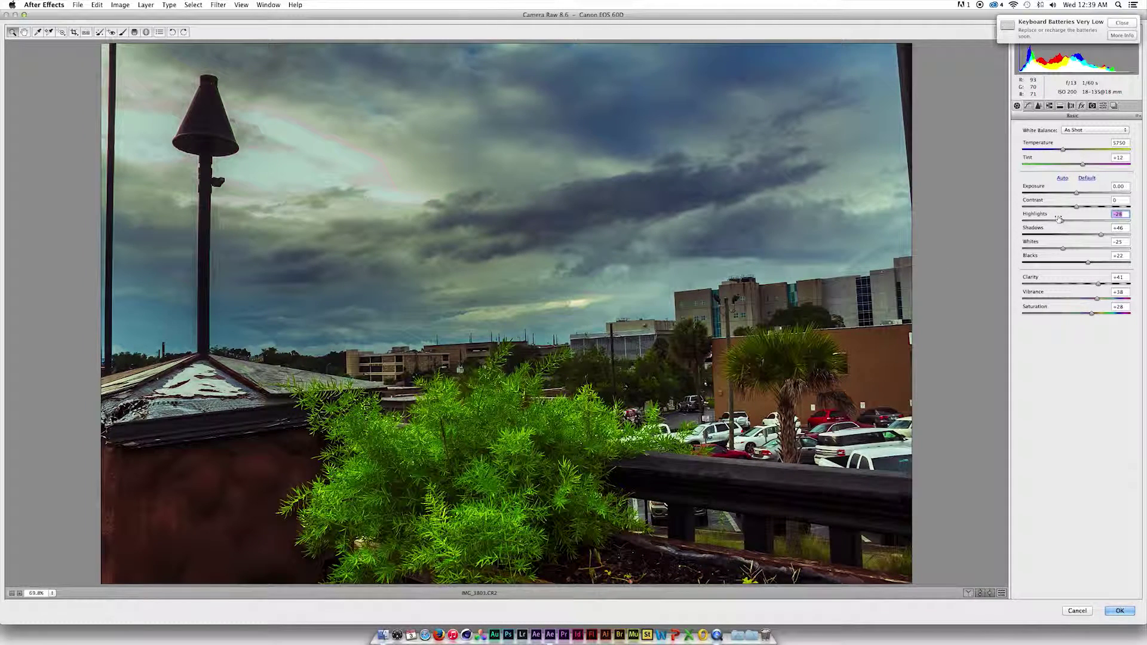
{"action": "left_click_drag", "start_coordinate": [1060, 220], "coordinate": [1132, 235]}
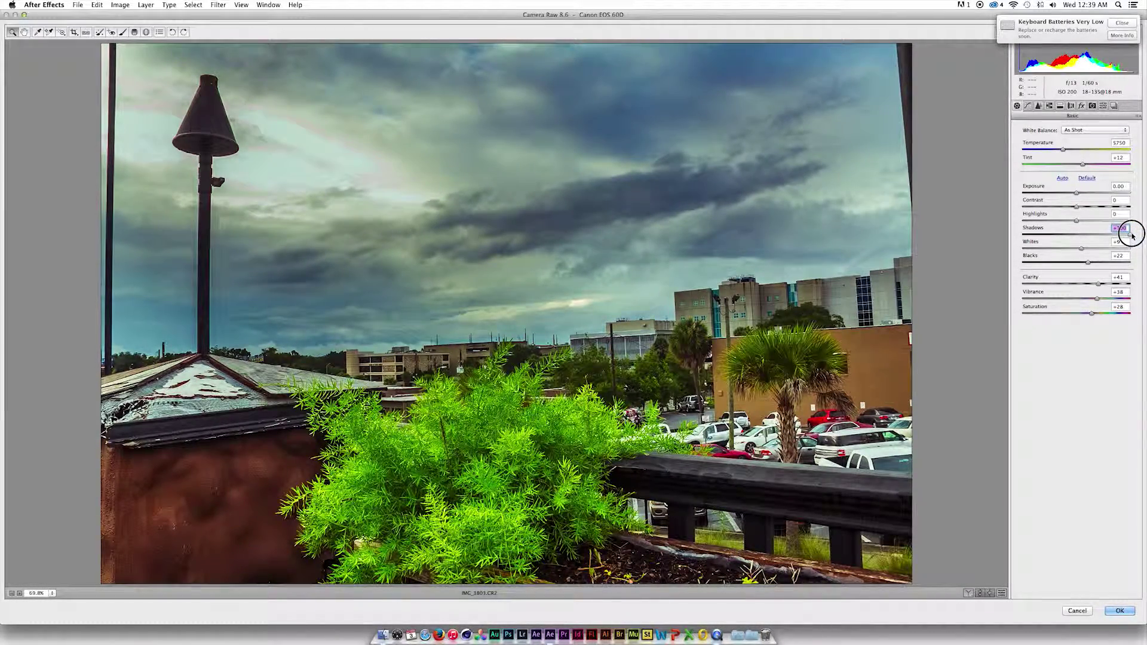
Select the existing sky brush adjustment and set its Exposure to -1.20 and Clarity to +64
{"action": "left_click", "coordinate": [121, 34]}
{"action": "left_click", "coordinate": [829, 152]}
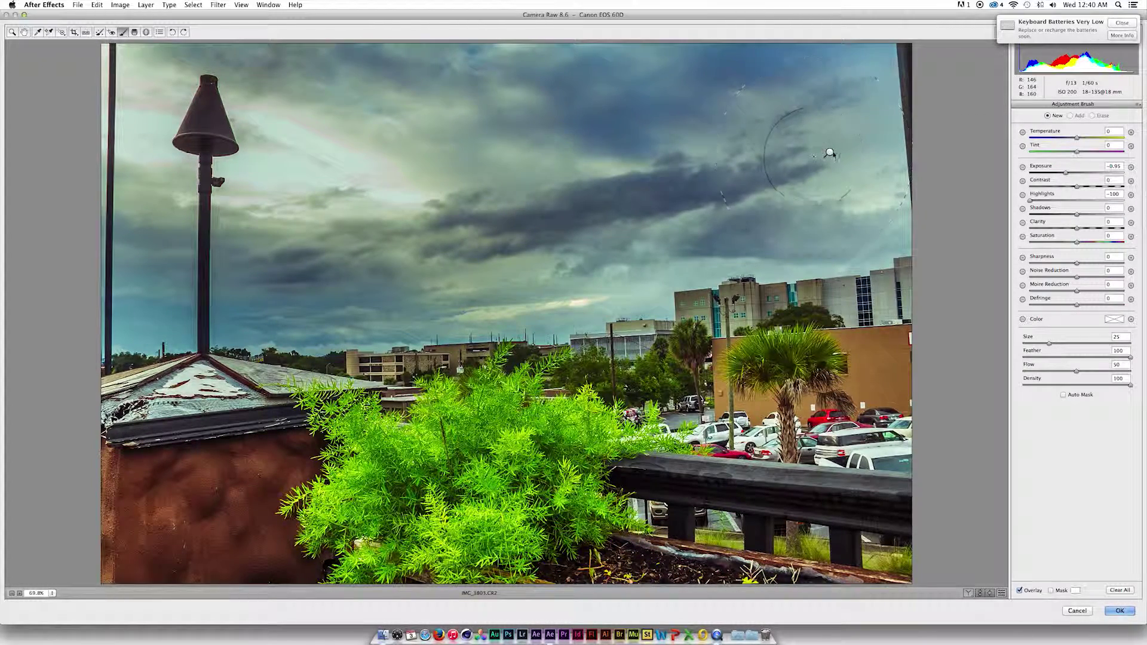
{"action": "left_click", "coordinate": [1063, 174]}
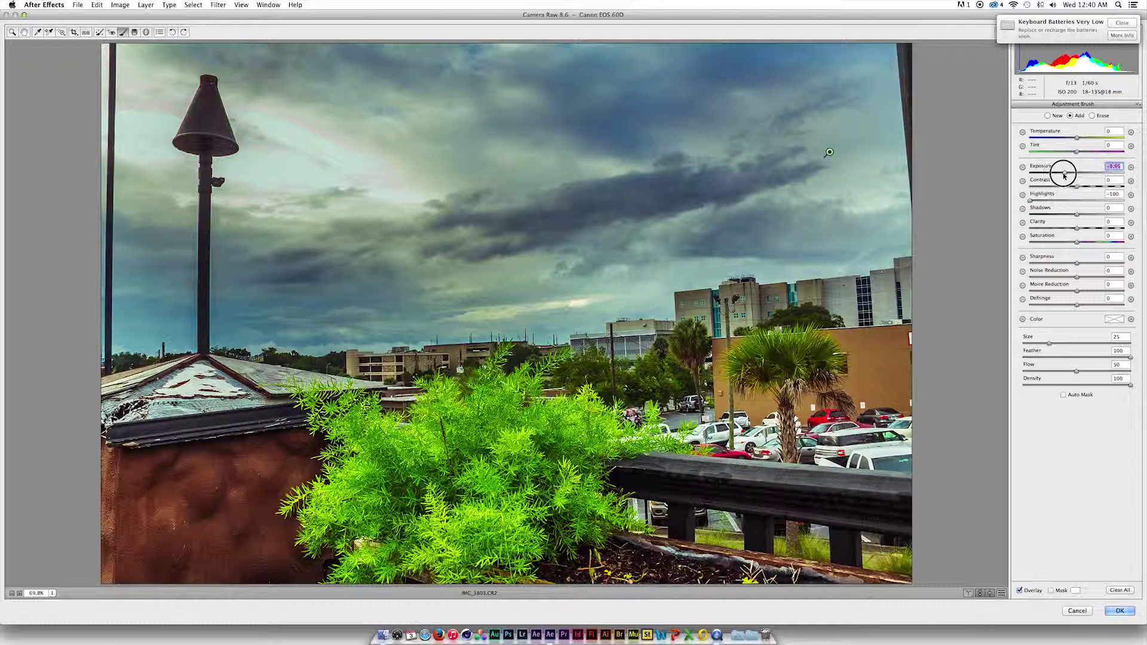
{"action": "left_click_drag", "start_coordinate": [1064, 176], "coordinate": [1062, 175]}
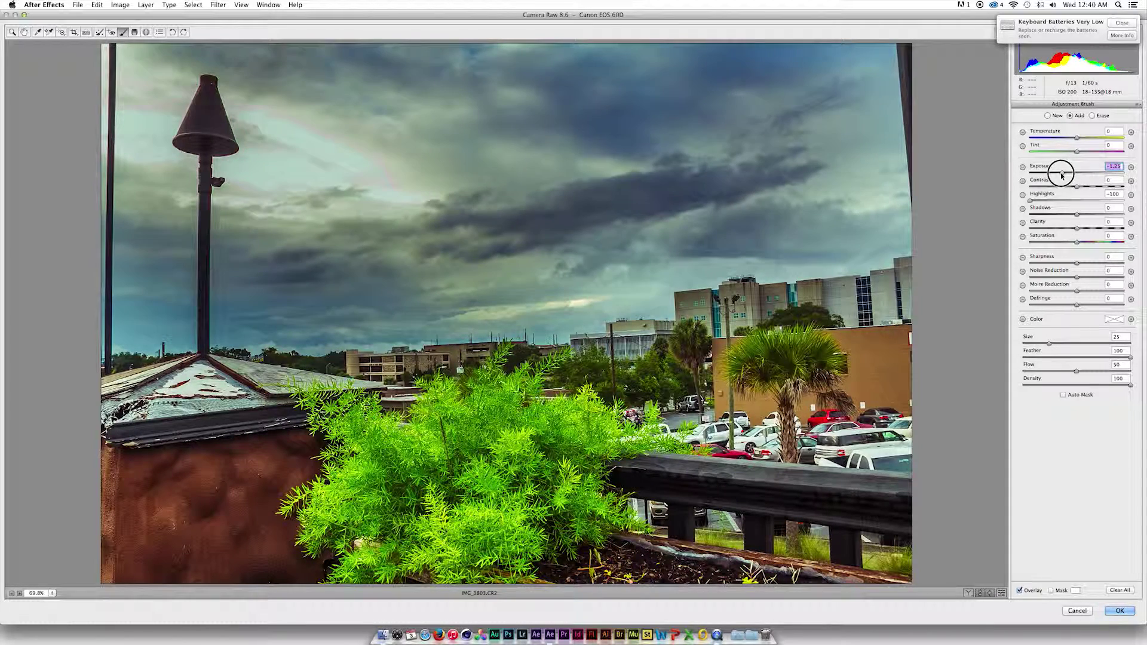
{"action": "left_click_drag", "start_coordinate": [1062, 174], "coordinate": [1064, 174]}
{"action": "left_click_drag", "start_coordinate": [1077, 228], "coordinate": [1108, 231]}
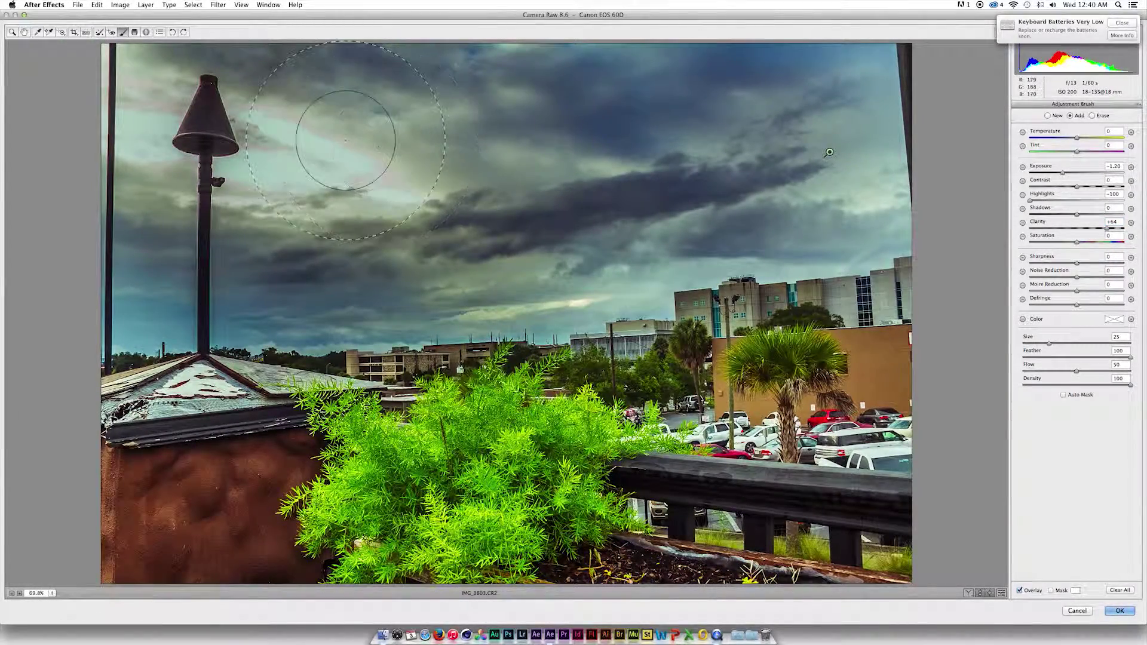
Erase the sky brush adjustment from the torch head and accept the Camera Raw settings
{"action": "key", "text": "alt"}
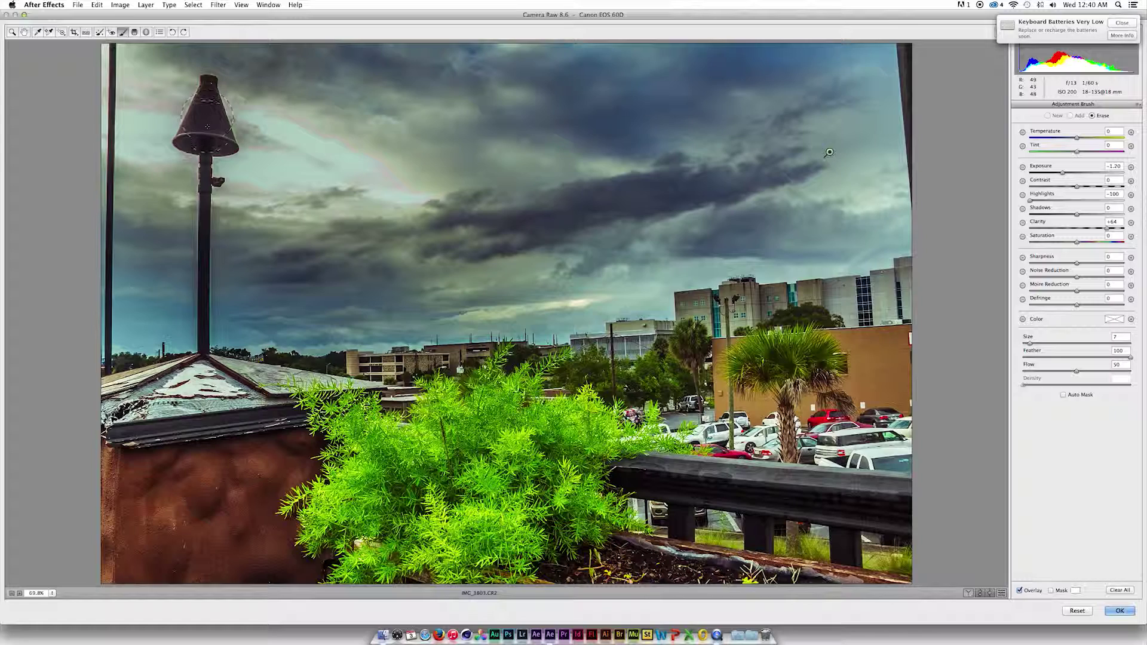
{"action": "left_click_drag", "start_coordinate": [206, 129], "coordinate": [209, 118]}
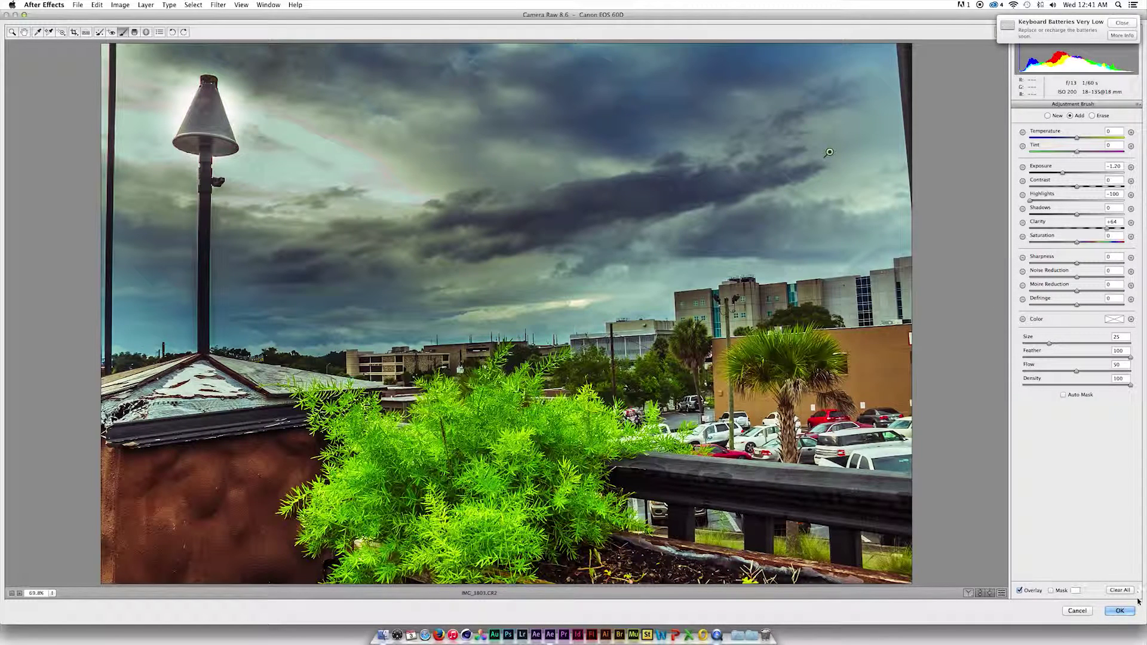
{"action": "left_click", "coordinate": [1124, 612]}
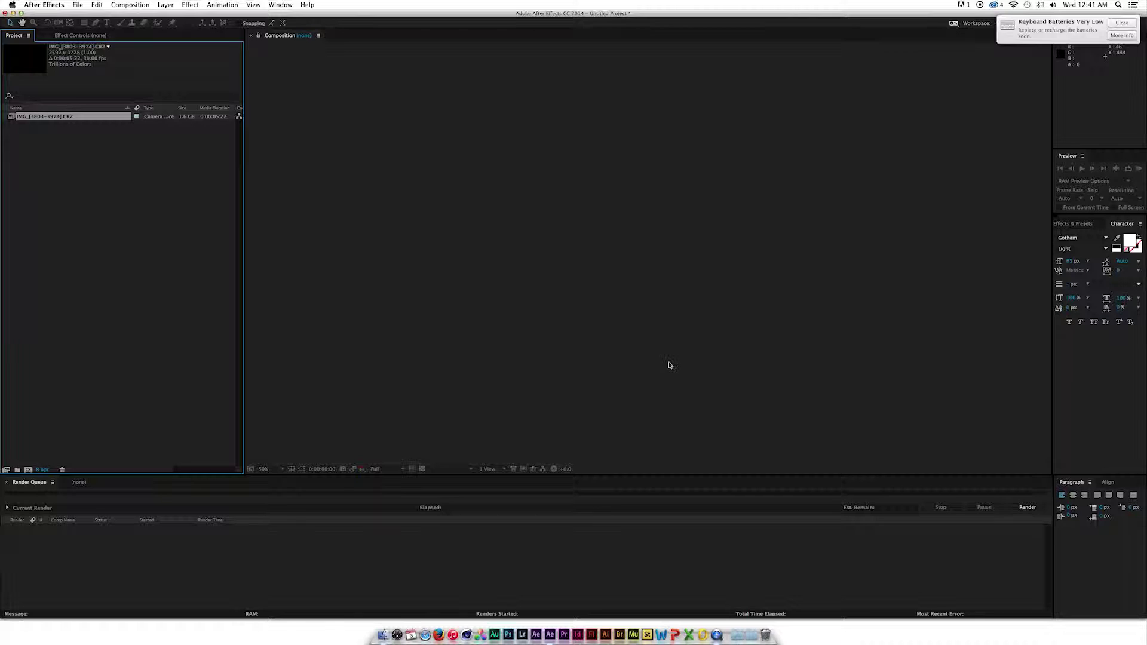
Interpret the imported image sequence at an assumed frame rate of 24 frames per second
{"action": "right_click", "coordinate": [90, 118]}
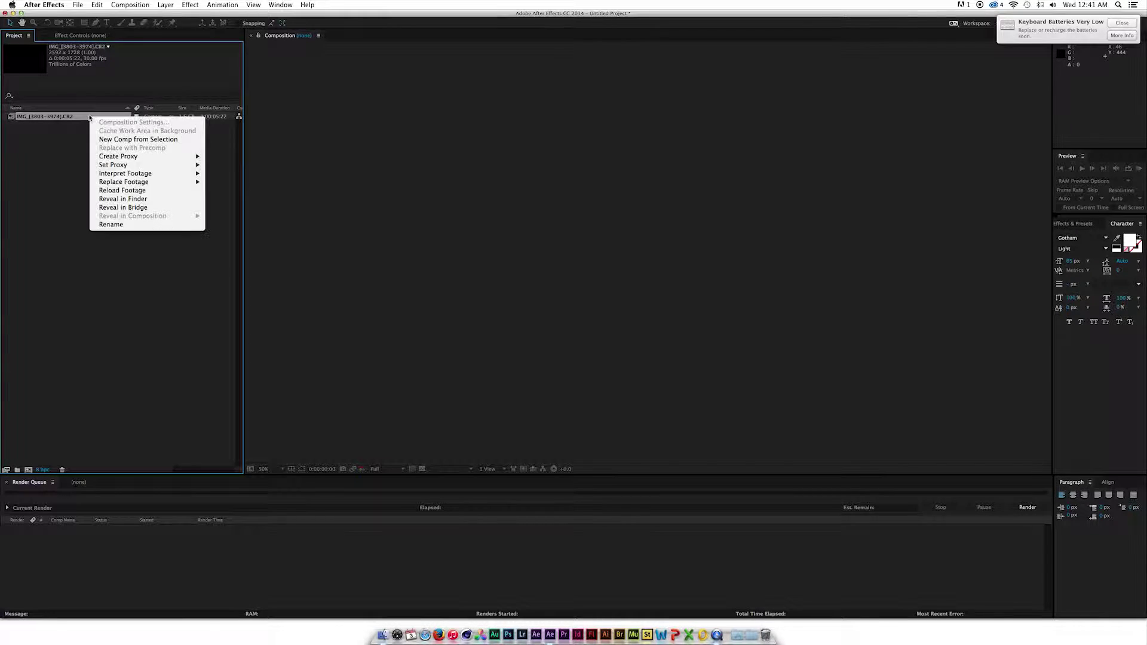
{"action": "mouse_move", "coordinate": [123, 174]}
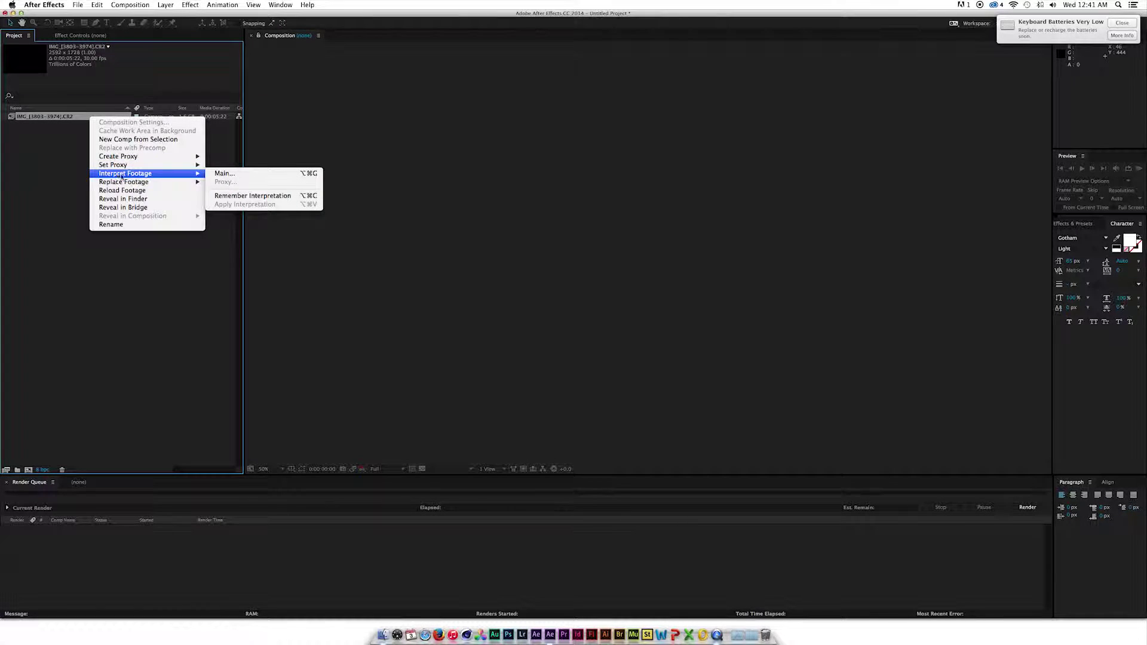
{"action": "left_click", "coordinate": [263, 174]}
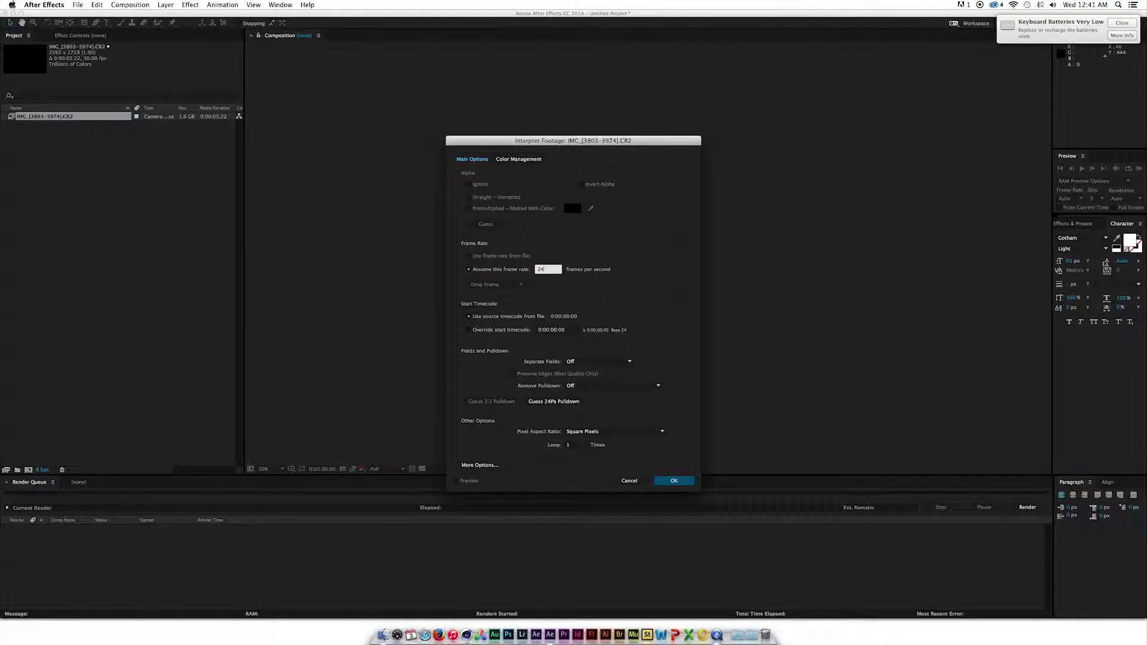
{"action": "left_click", "coordinate": [677, 479]}
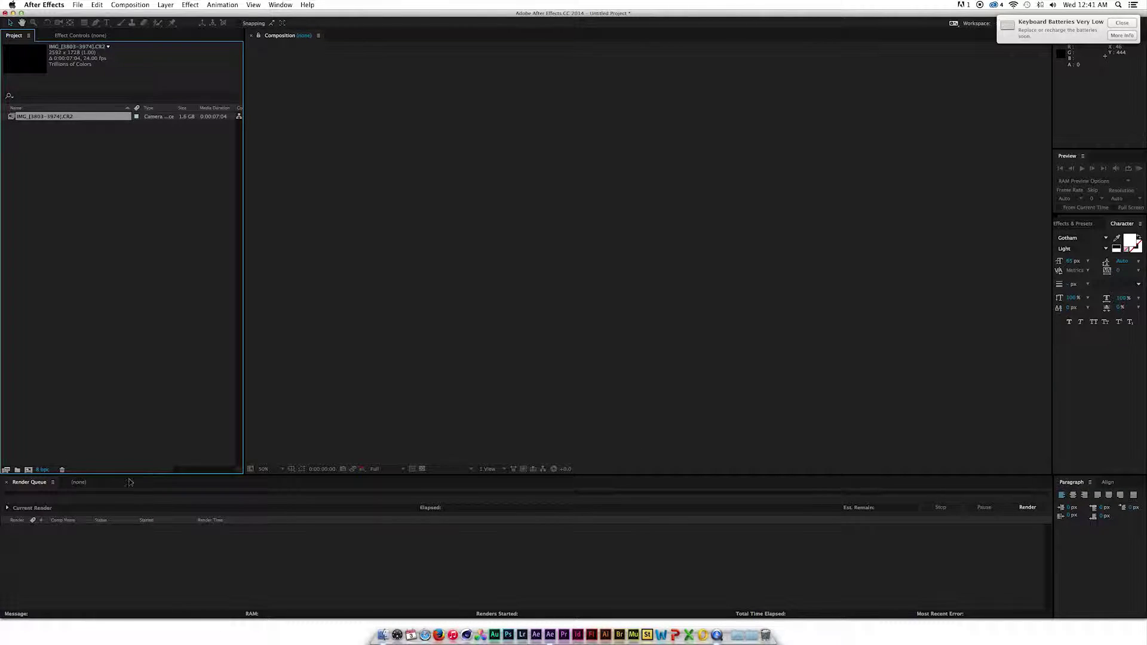
Create a 10-second HDTV 1080 24 composition at 24 fps and add the image sequence to it as a layer
{"action": "left_click", "coordinate": [29, 470]}
{"action": "left_click_drag", "start_coordinate": [82, 56], "coordinate": [573, 87]}
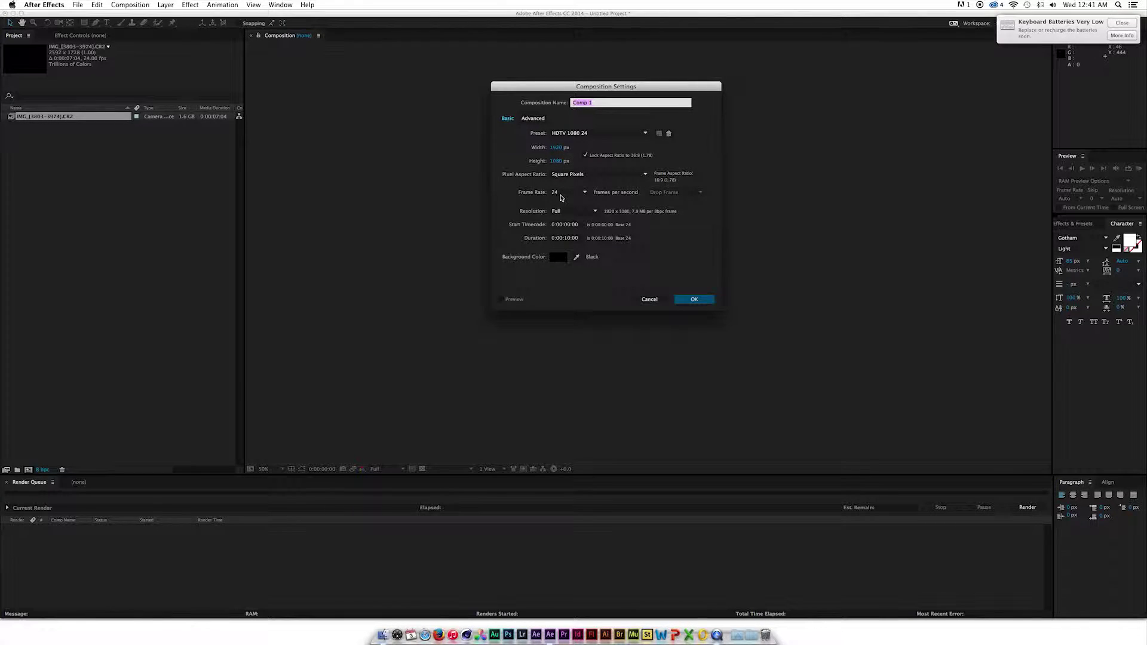
{"action": "left_click", "coordinate": [694, 300]}
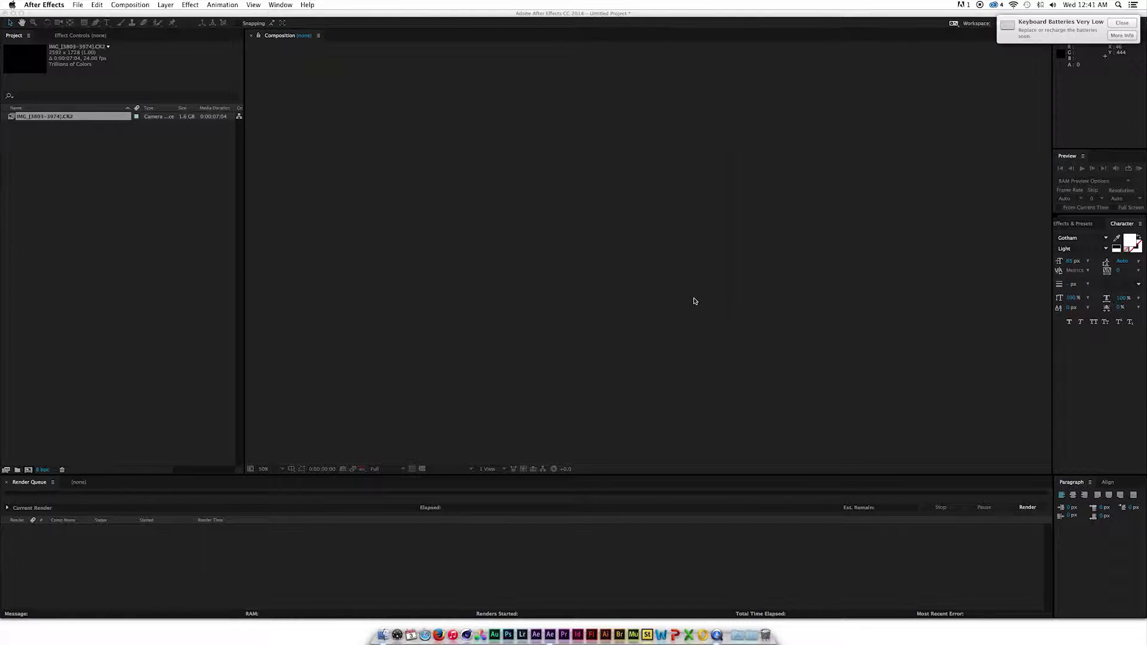
{"action": "left_click", "coordinate": [16, 125]}
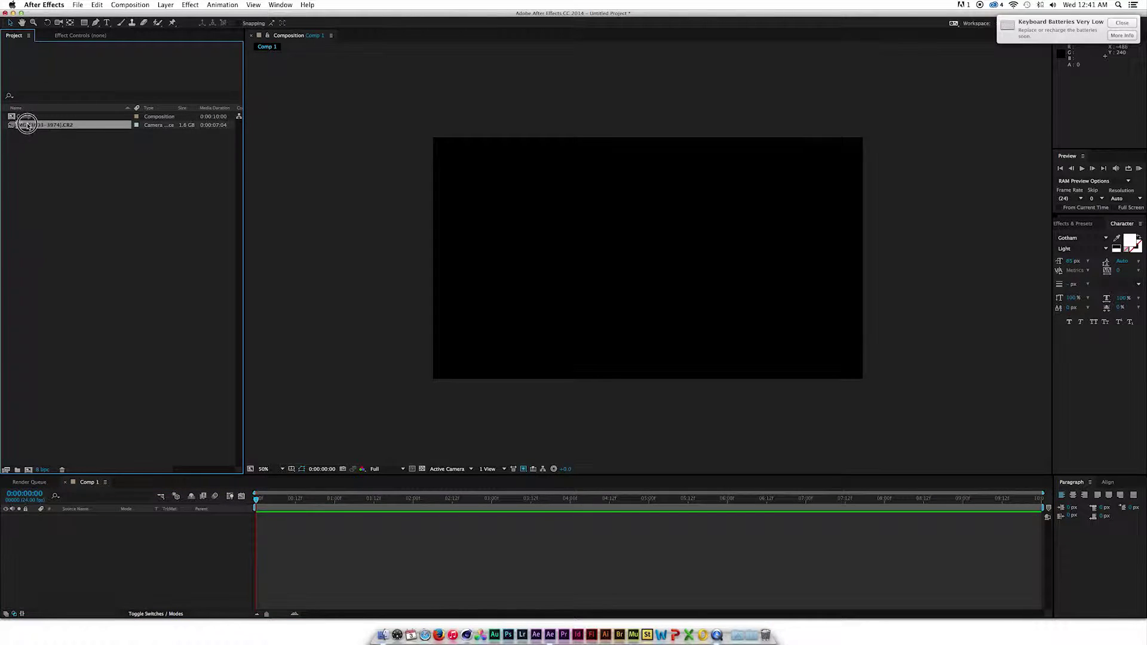
{"action": "left_click_drag", "start_coordinate": [77, 137], "coordinate": [138, 529]}
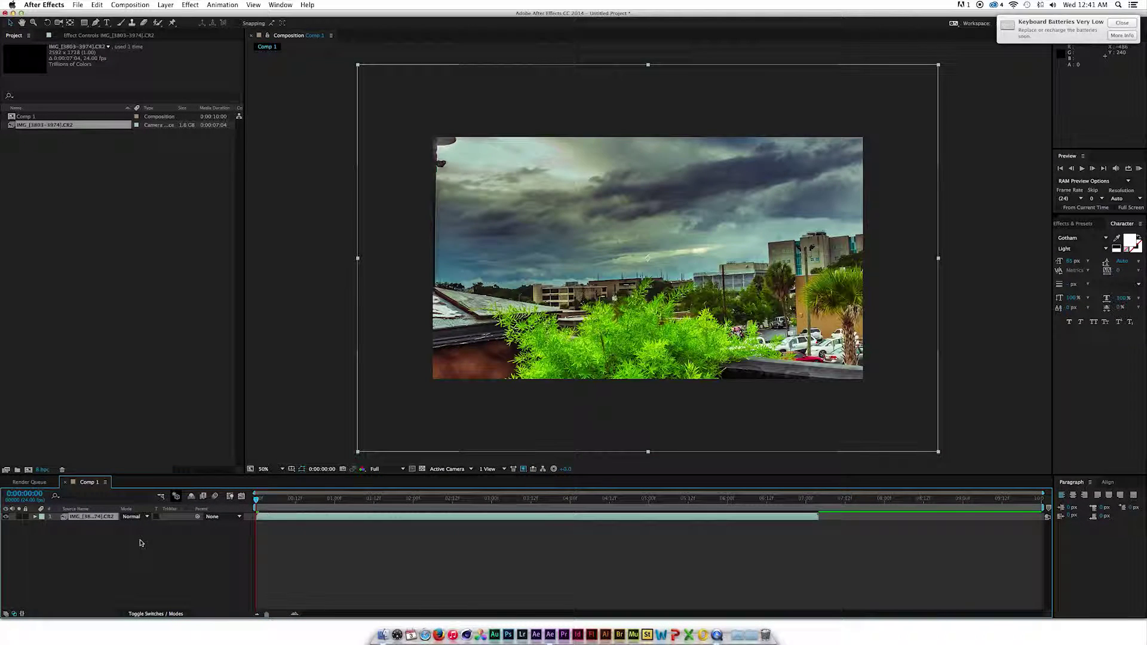
Scale the sequence layer to 79% and shift it down in the frame so the whole torch head shows
{"action": "key", "text": "s"}
{"action": "left_click_drag", "start_coordinate": [136, 528], "coordinate": [180, 530]}
{"action": "key", "text": "shift+p"}
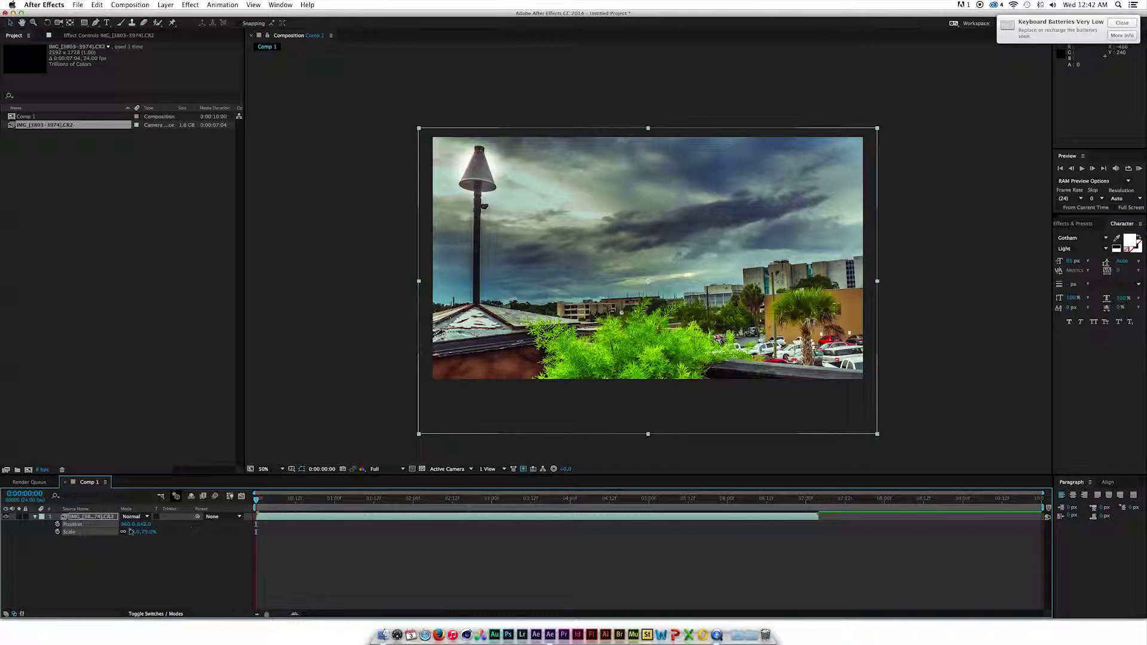
{"action": "left_click", "coordinate": [69, 562]}
Animate the layer's Position with a keyframe at the start and another at 0:00:07:02 with the layer moved up to about 960, 424
{"action": "left_click", "coordinate": [57, 525]}
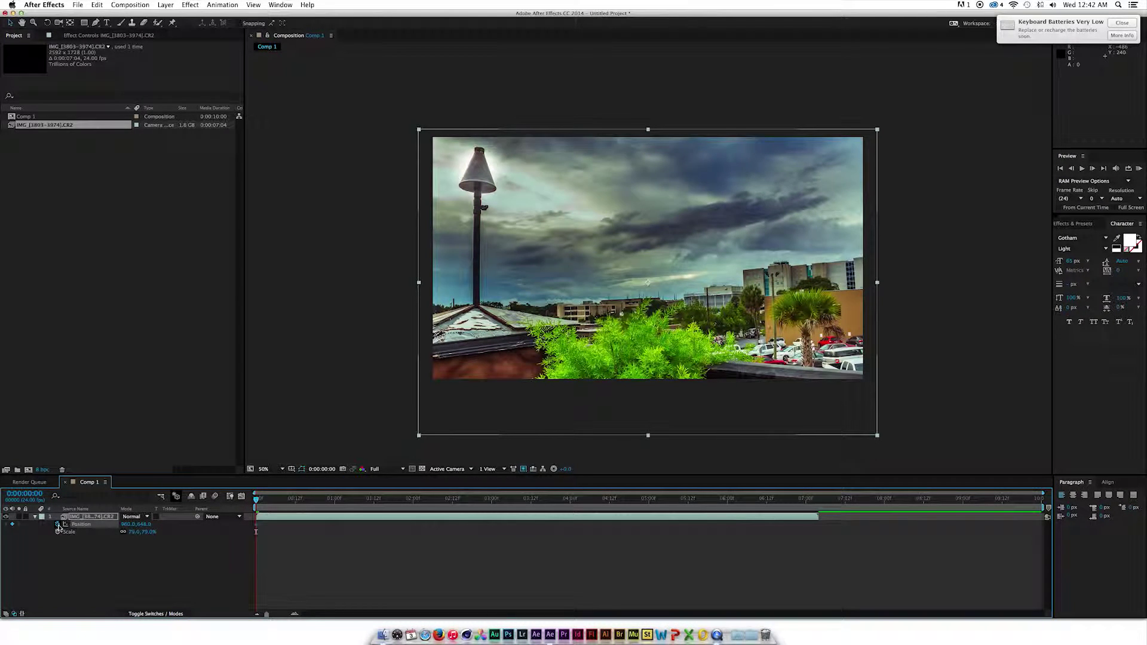
{"action": "left_click", "coordinate": [812, 499]}
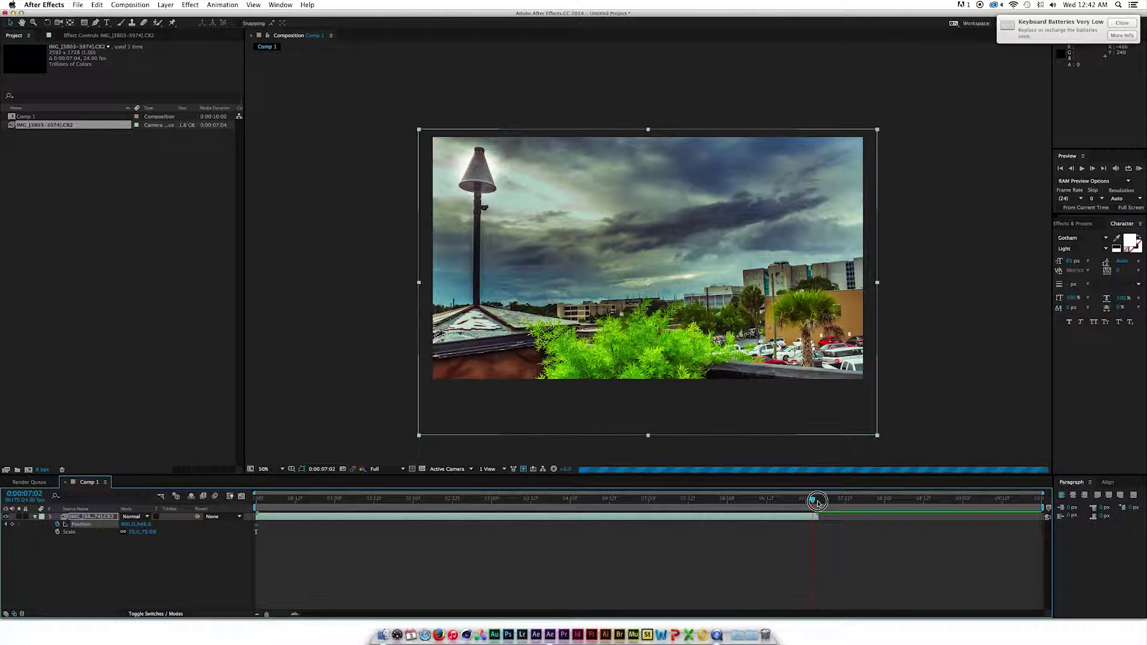
{"action": "left_click_drag", "start_coordinate": [143, 525], "coordinate": [46, 515]}
{"action": "left_click", "coordinate": [110, 556]}
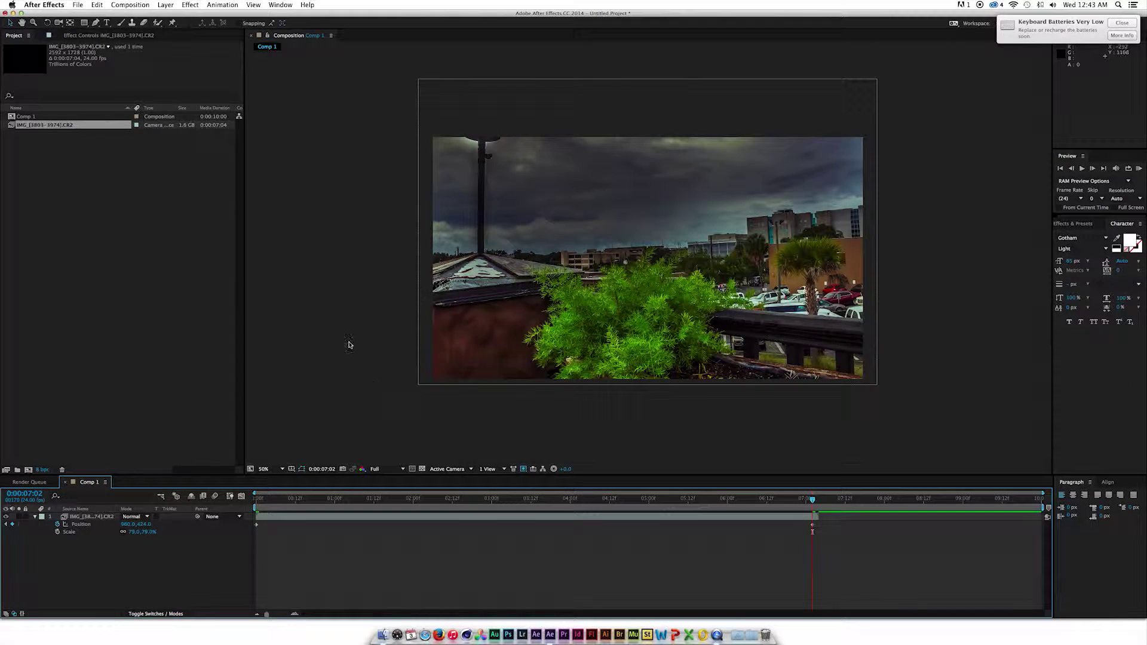
Add the time-lapse composition to the Render Queue
{"action": "left_click", "coordinate": [130, 5]}
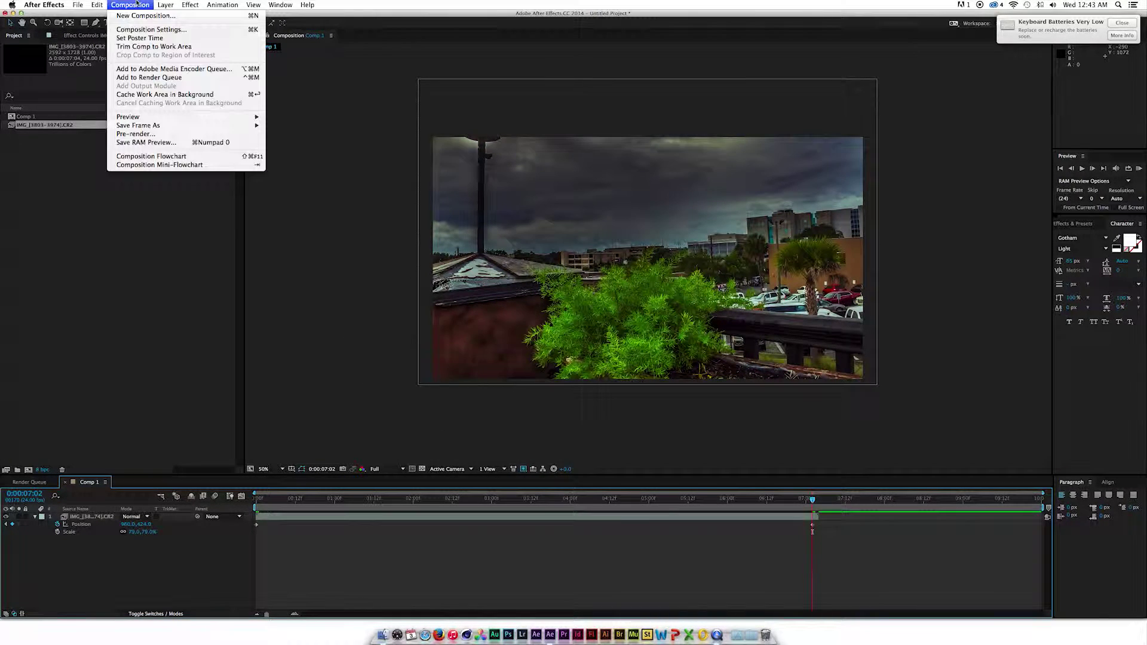
{"action": "left_click", "coordinate": [157, 78]}
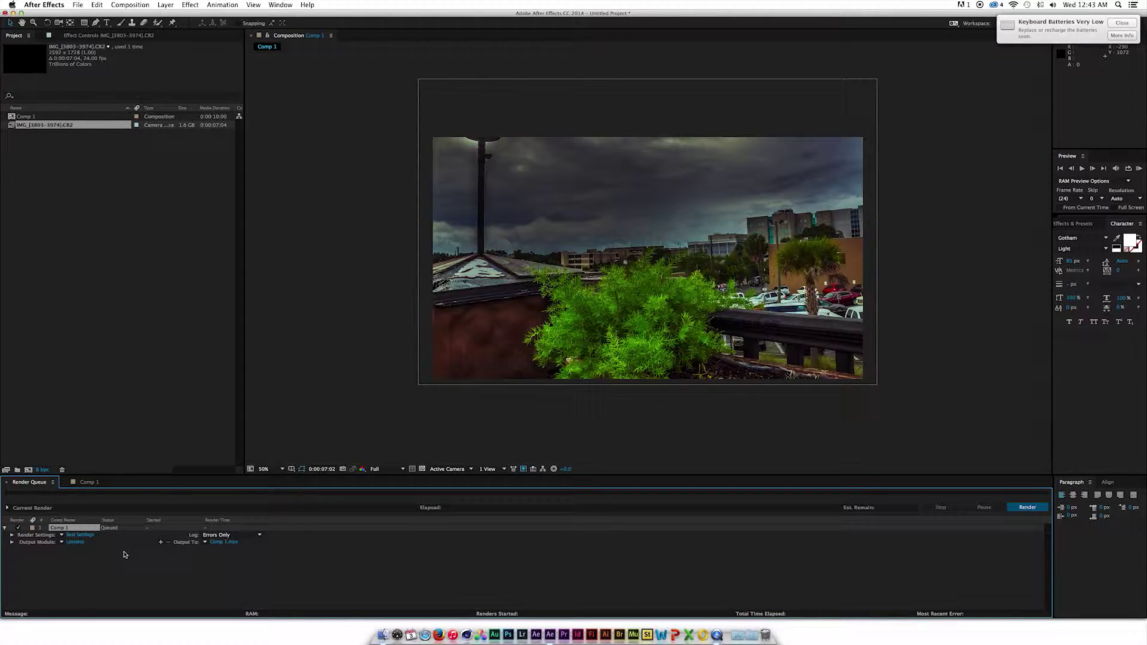